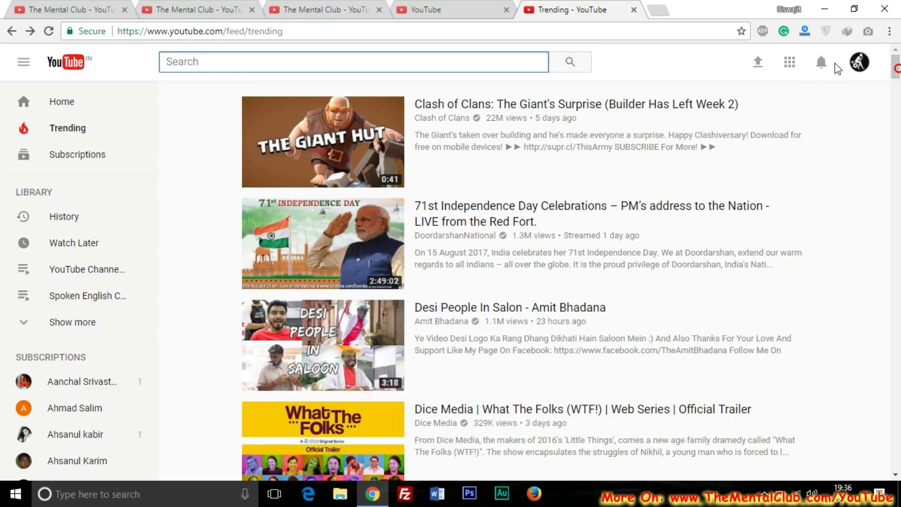
- Open the account avatar menu from the Trending feed
{"action": "left_click", "coordinate": [862, 67]}
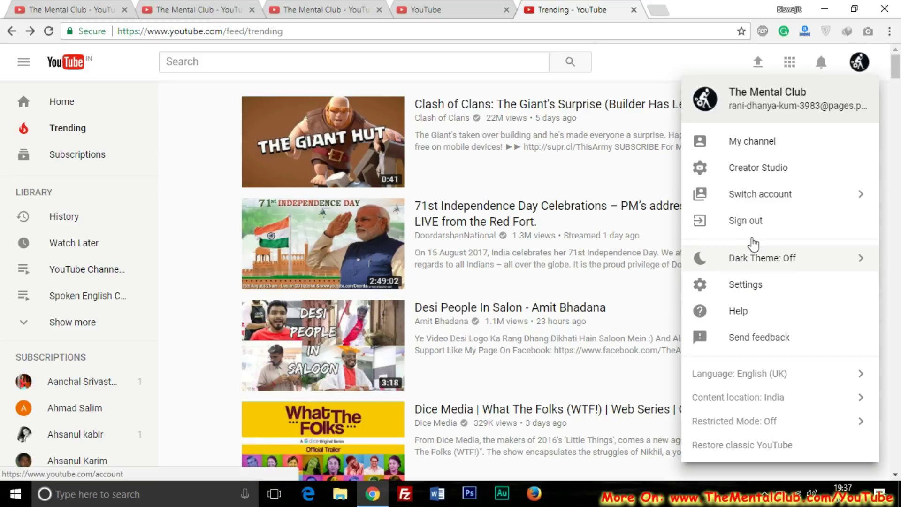
- Go to the Advanced account settings and find the ThementalclubOfficial custom URL
{"action": "left_click", "coordinate": [748, 288]}
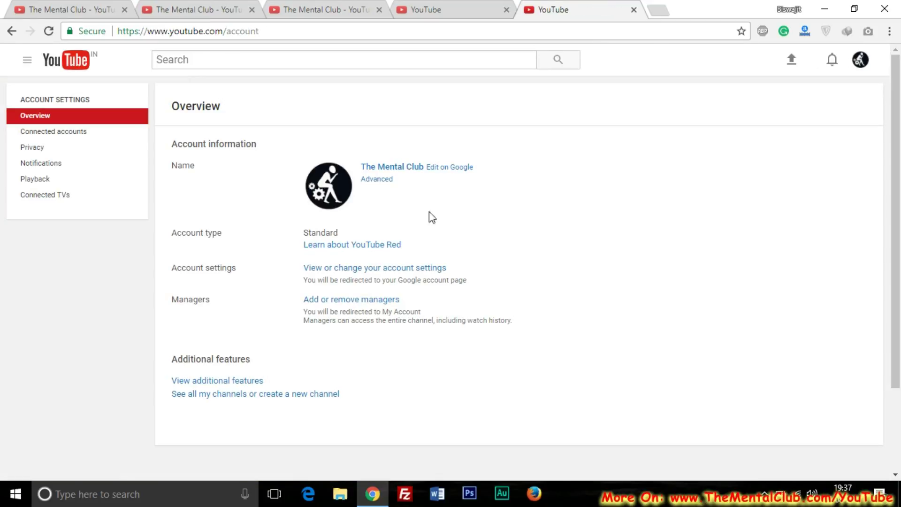
{"action": "left_click", "coordinate": [377, 179]}
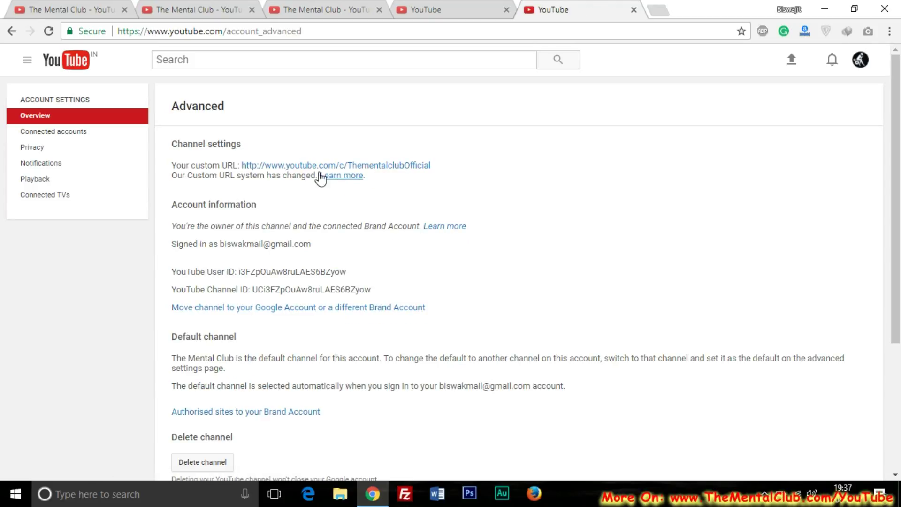
{"action": "left_click_drag", "start_coordinate": [178, 165], "coordinate": [232, 171]}
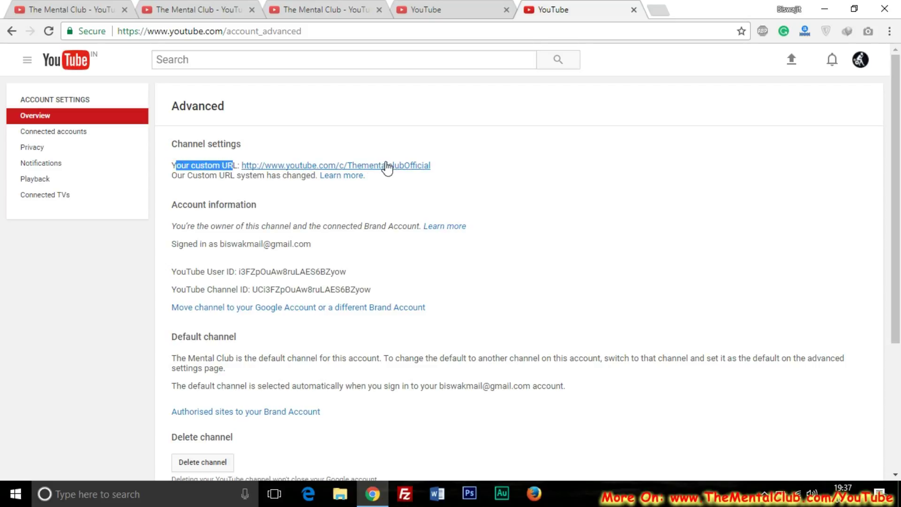
{"action": "left_click", "coordinate": [497, 186]}
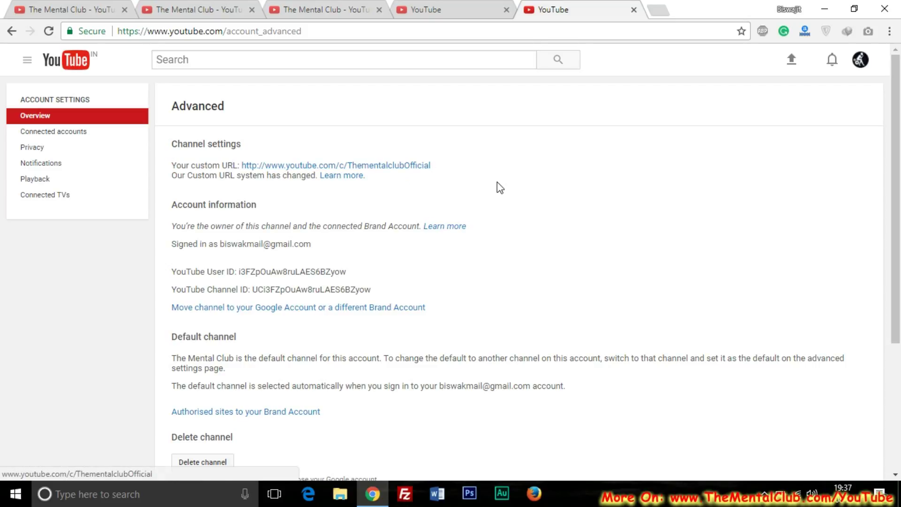
- Open the ThementalclubOfficial custom URL in a new tab and switch to it
{"action": "right_click", "coordinate": [422, 171]}
{"action": "left_click", "coordinate": [497, 177]}
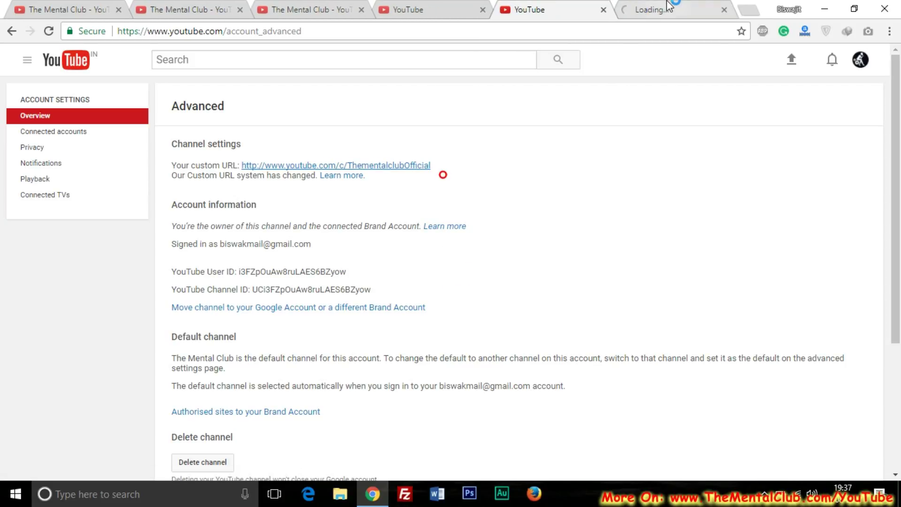
{"action": "key", "text": "ctrl+Tab"}
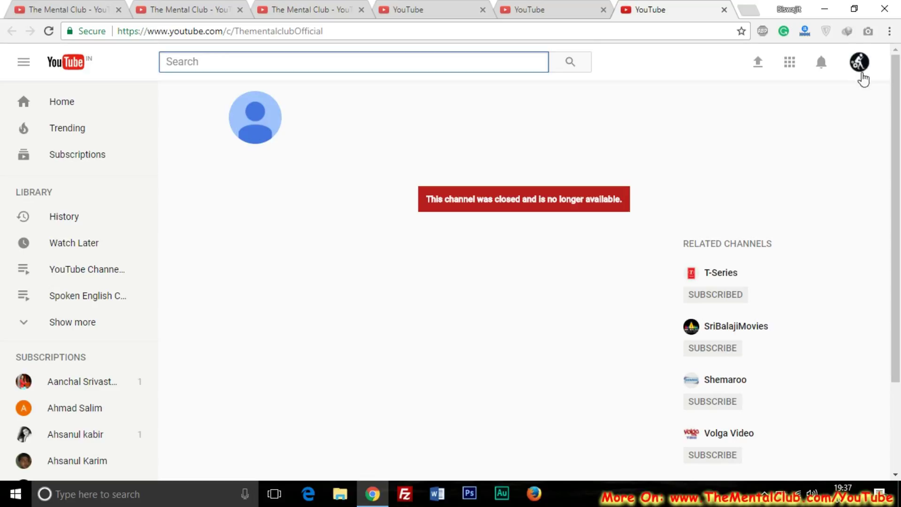
- Visit The Mental Club channel, return to Advanced settings, and open the custom URL Learn more link
{"action": "left_click", "coordinate": [859, 69]}
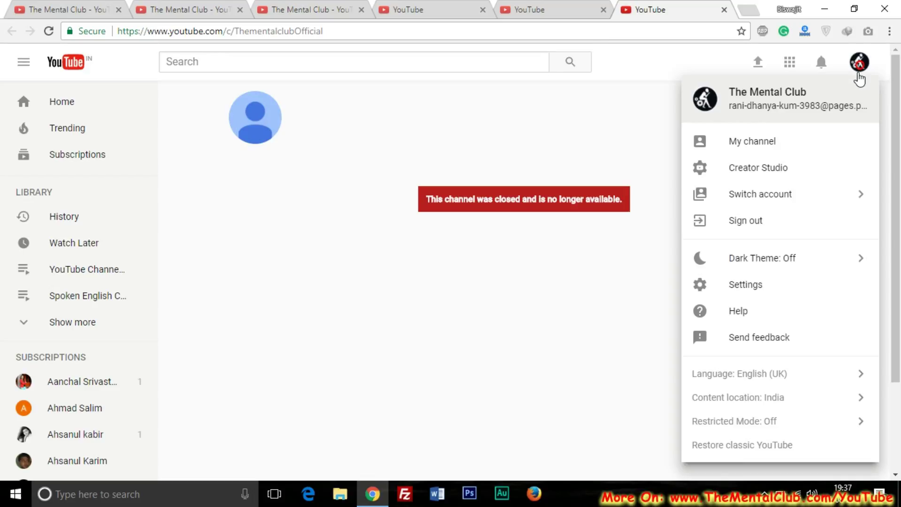
{"action": "left_click", "coordinate": [822, 99]}
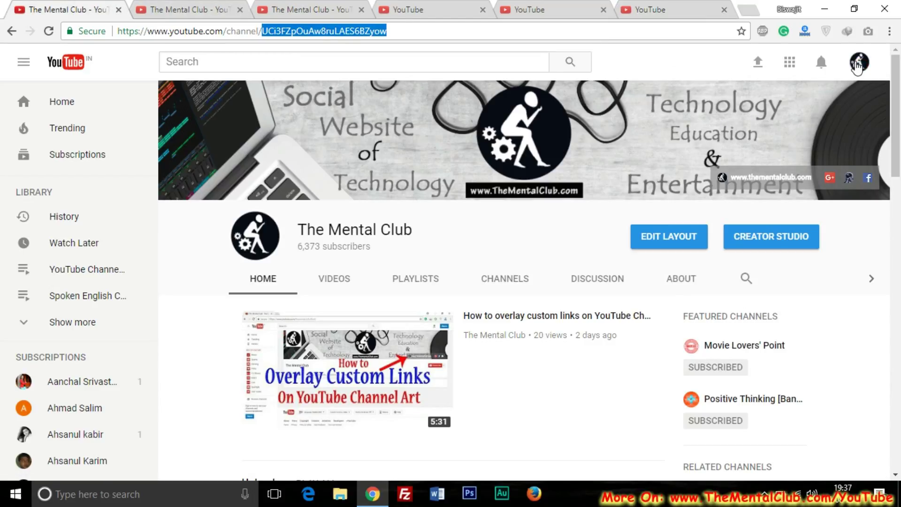
{"action": "left_click", "coordinate": [854, 66]}
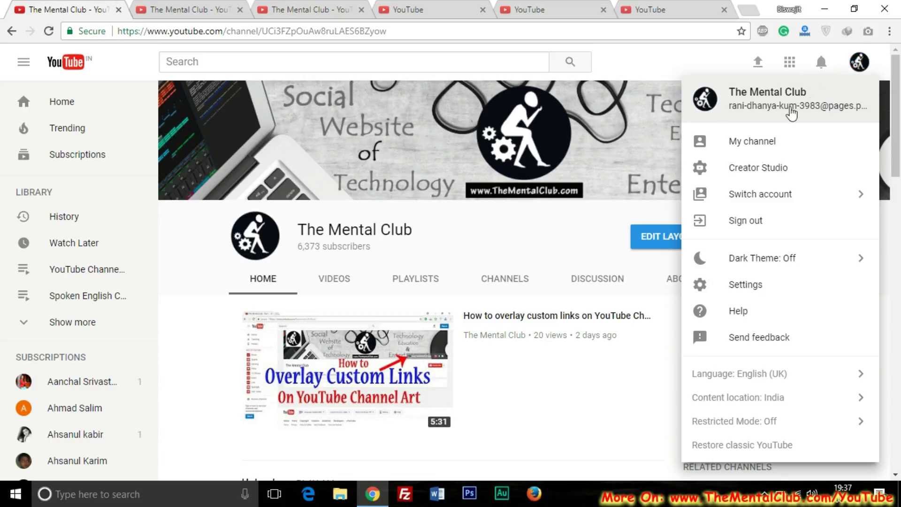
{"action": "left_click", "coordinate": [619, 59]}
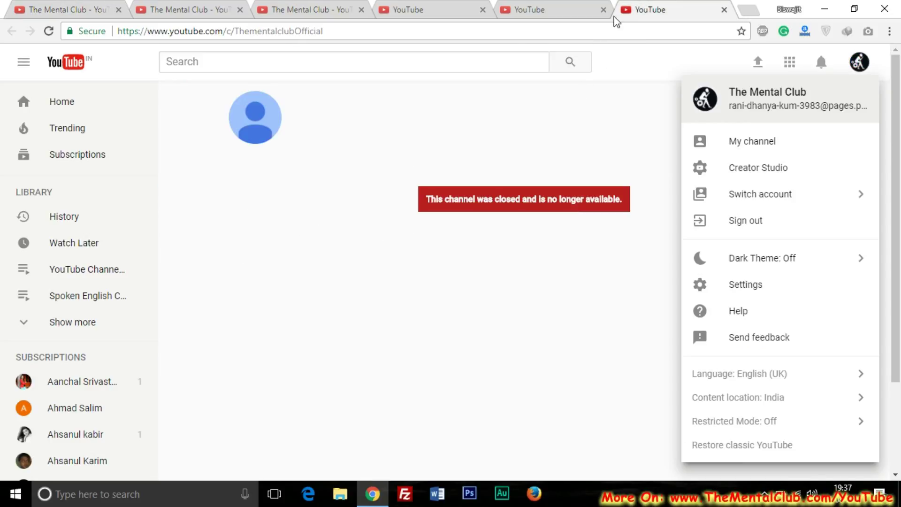
{"action": "left_click", "coordinate": [582, 7]}
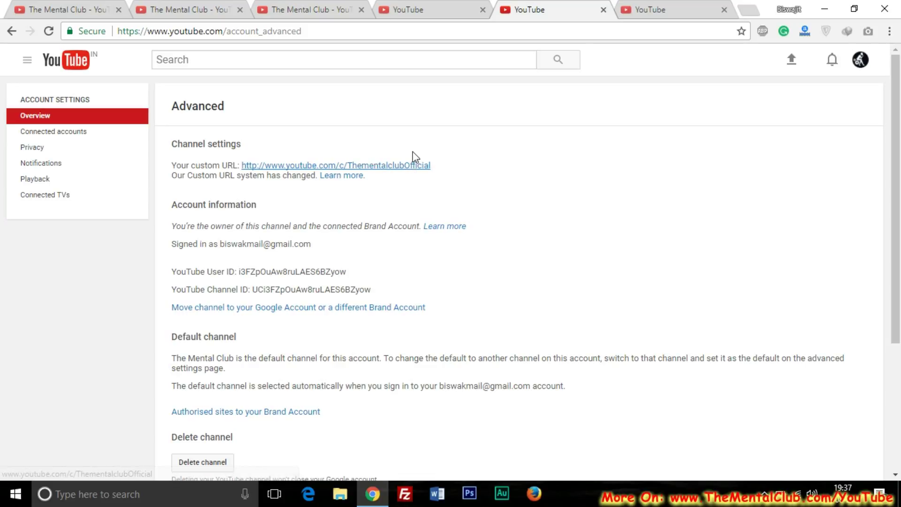
{"action": "left_click", "coordinate": [348, 177]}
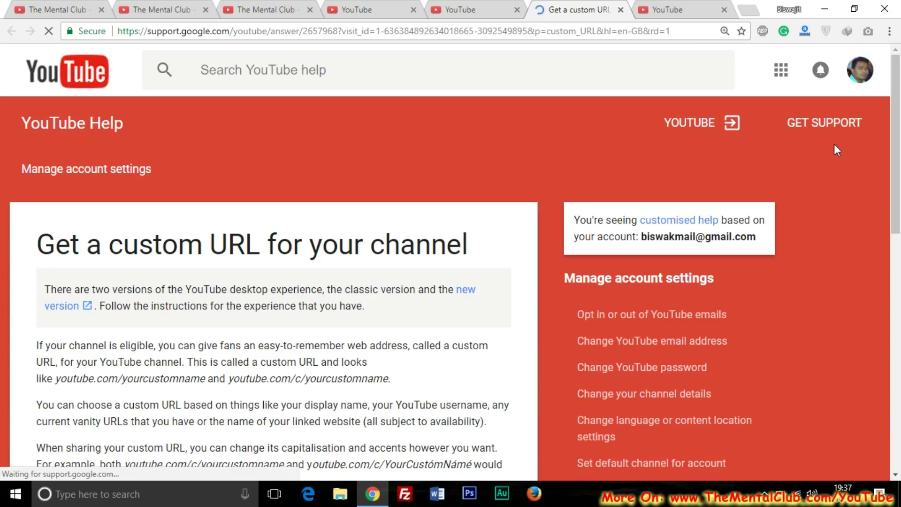
- Expand 'Remove custom URL and claim a new one', read the steps, and open About me
{"action": "left_click_drag", "start_coordinate": [898, 97], "coordinate": [900, 333]}
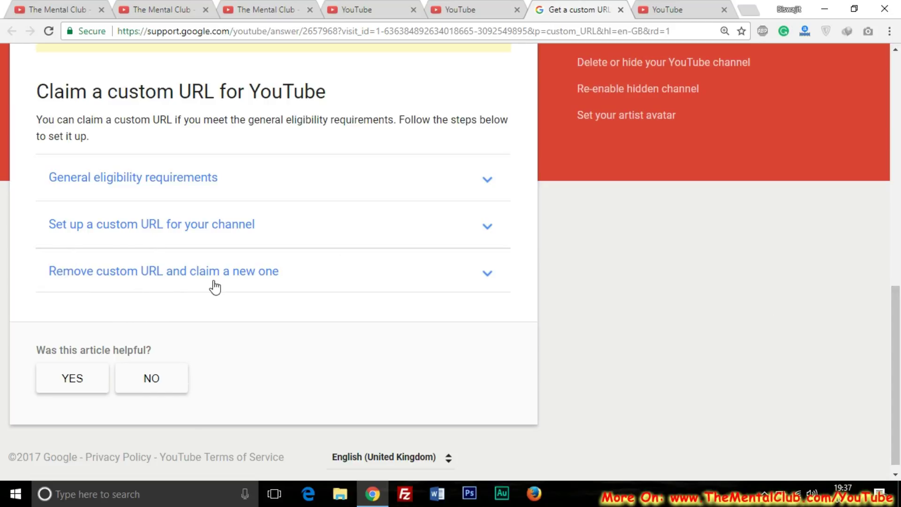
{"action": "left_click", "coordinate": [427, 280]}
{"action": "left_click_drag", "start_coordinate": [895, 291], "coordinate": [900, 316]}
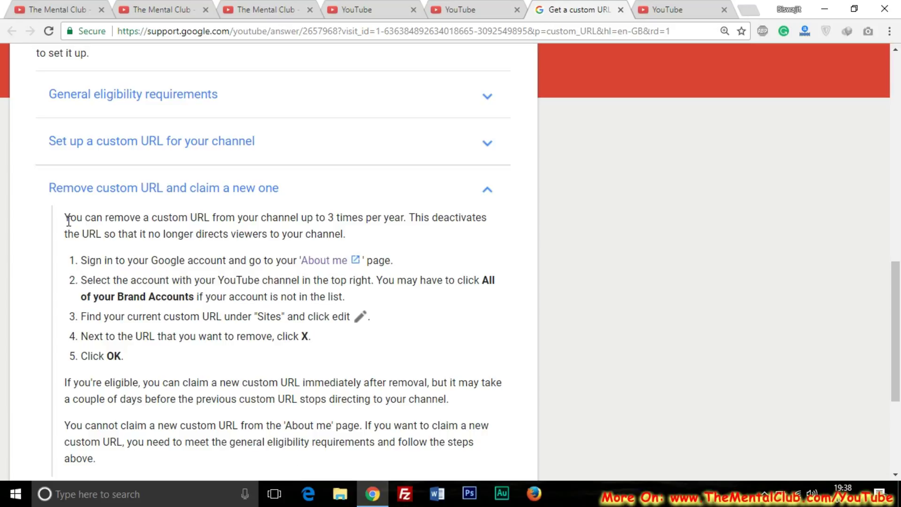
{"action": "left_click_drag", "start_coordinate": [68, 219], "coordinate": [242, 402]}
{"action": "left_click", "coordinate": [376, 406]}
{"action": "left_click", "coordinate": [336, 263]}
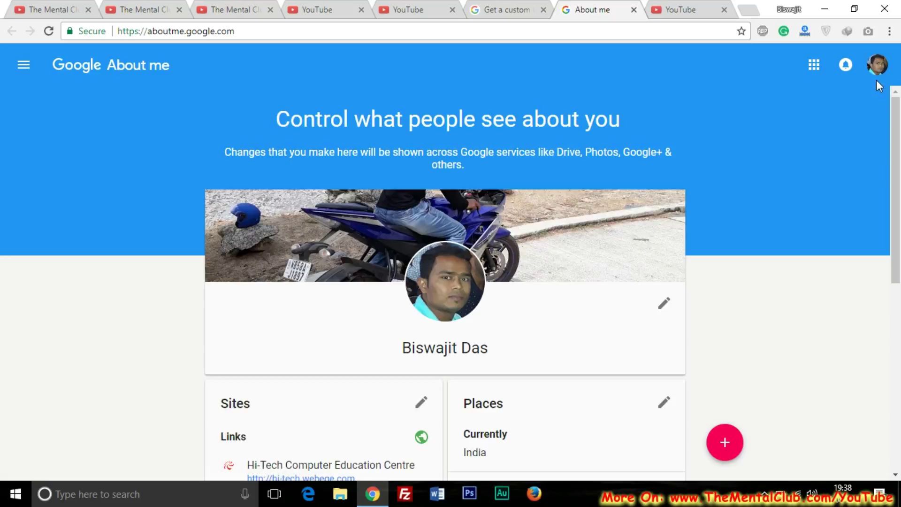
- Switch to The Mental Club brand account and scroll to the Sites card's Customised URLs
{"action": "left_click", "coordinate": [881, 69]}
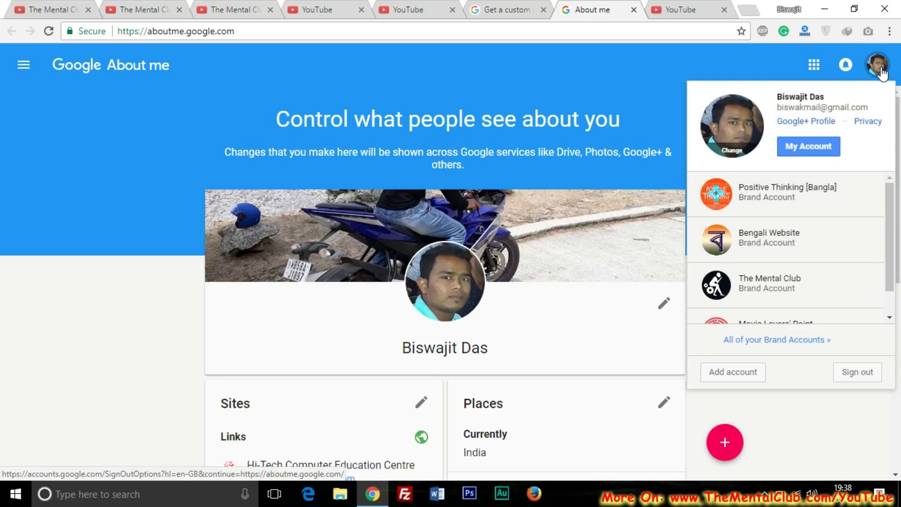
{"action": "scroll", "coordinate": [890, 191], "scroll_direction": "down", "scroll_amount": 1}
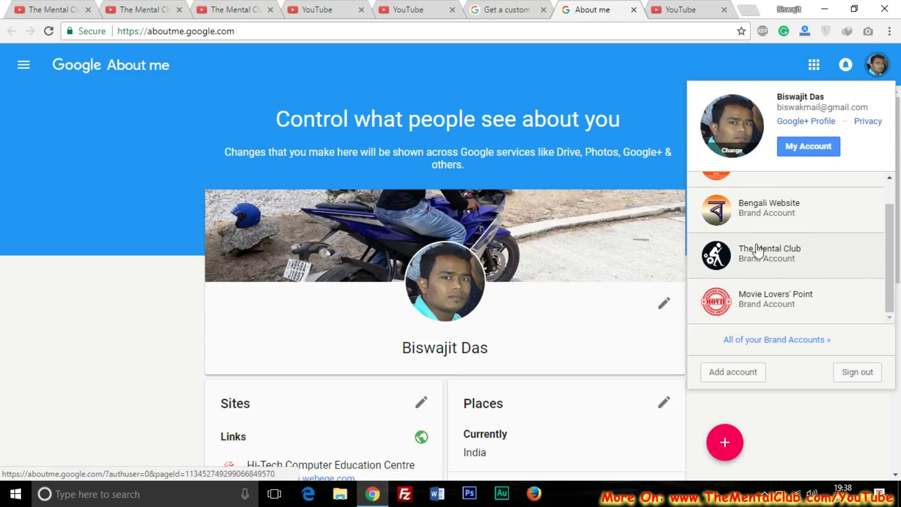
{"action": "left_click", "coordinate": [781, 257]}
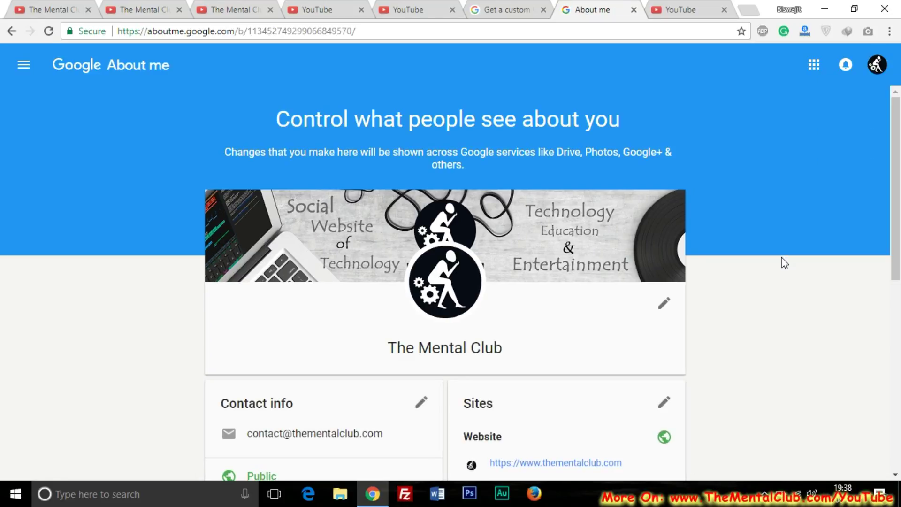
{"action": "left_click_drag", "start_coordinate": [900, 166], "coordinate": [900, 330]}
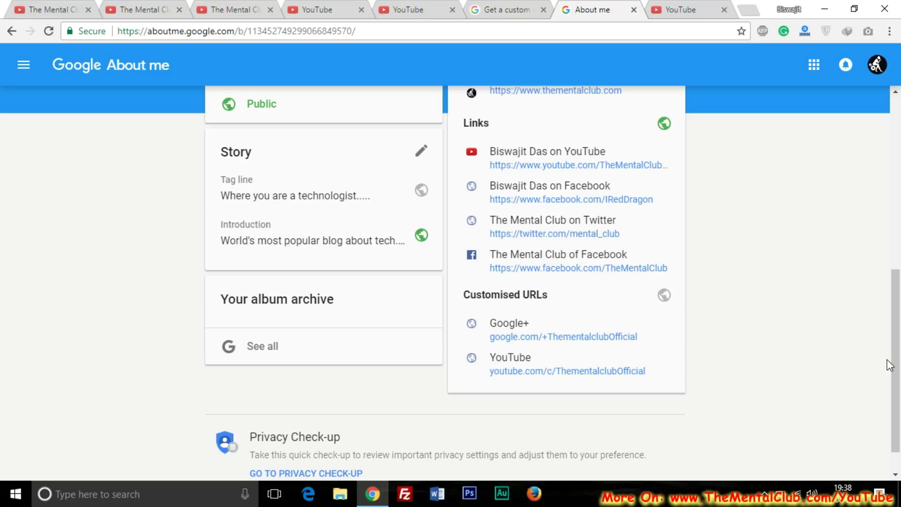
{"action": "left_click_drag", "start_coordinate": [890, 365], "coordinate": [890, 361]}
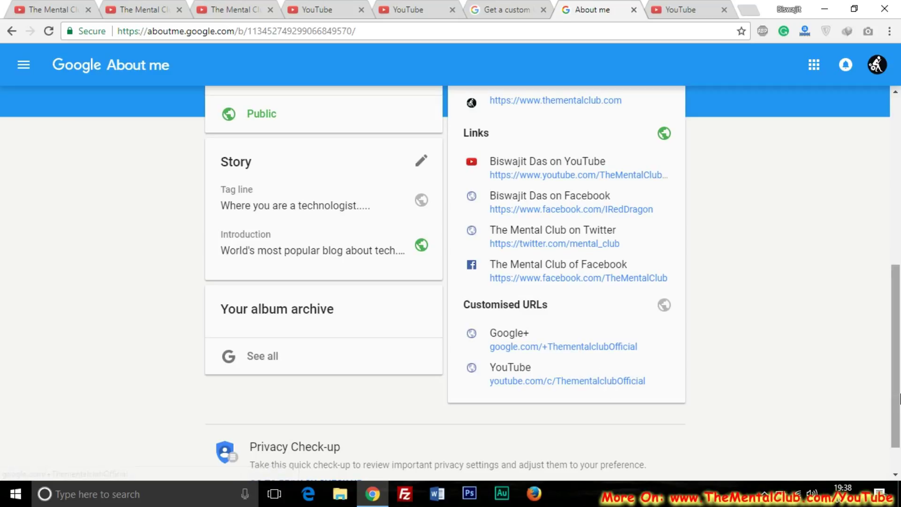
{"action": "mouse_move", "coordinate": [892, 400]}
{"action": "left_mouse_down"}
{"action": "mouse_move", "coordinate": [899, 377]}
{"action": "mouse_move", "coordinate": [877, 328]}
{"action": "left_mouse_up"}
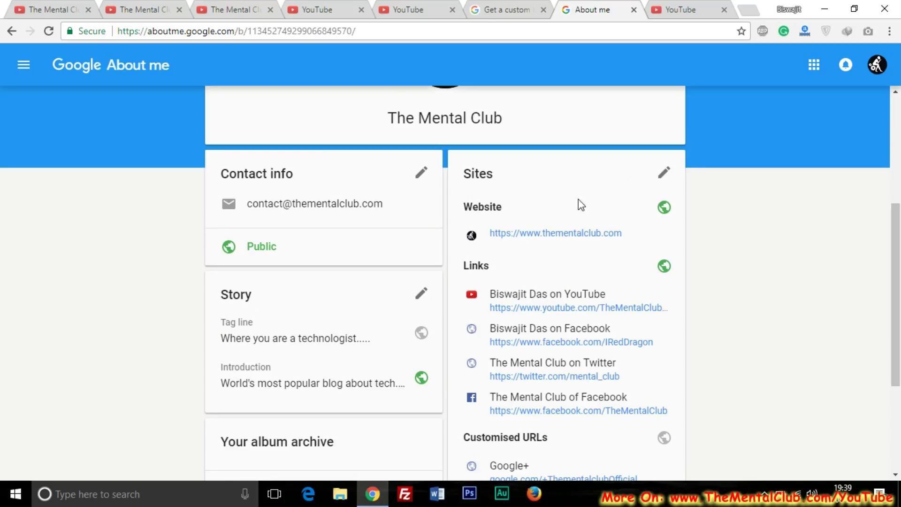
{"action": "left_click", "coordinate": [664, 174]}
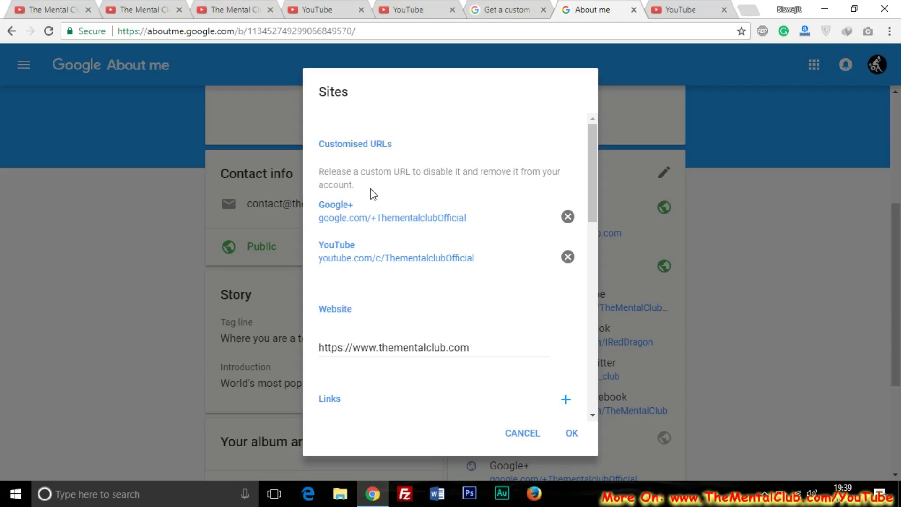
{"action": "left_click", "coordinate": [568, 217]}
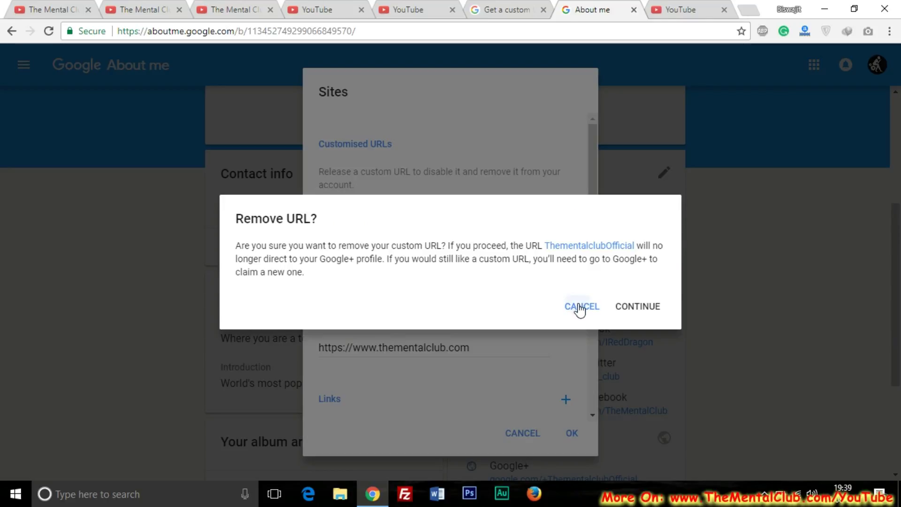
{"action": "left_click", "coordinate": [581, 308]}
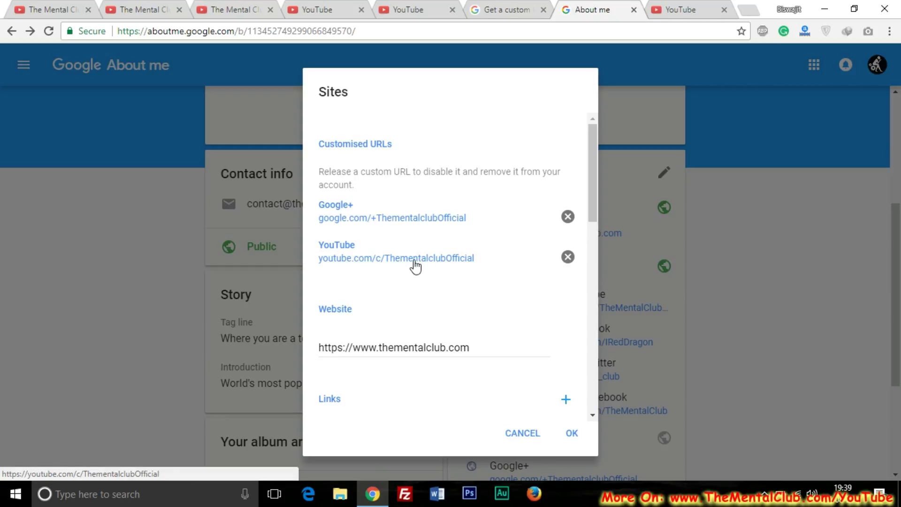
{"action": "left_click", "coordinate": [567, 259]}
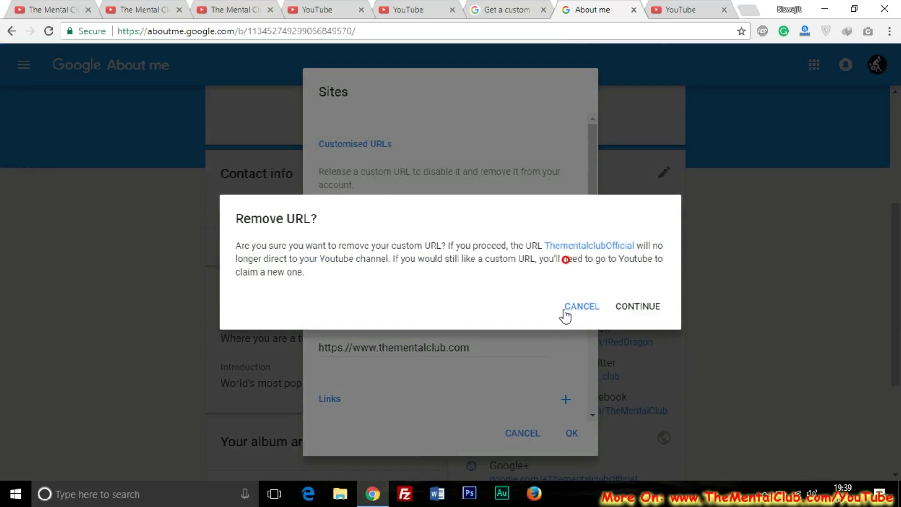
{"action": "left_click", "coordinate": [644, 309]}
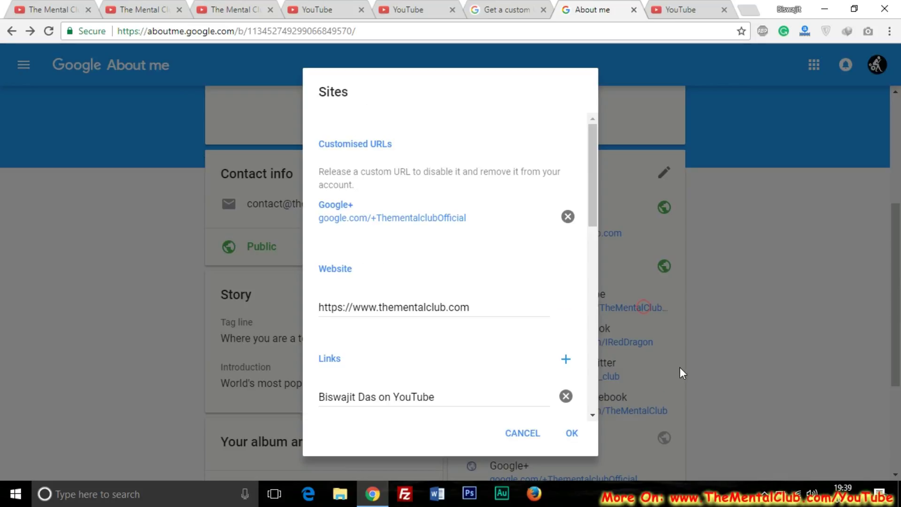
{"action": "left_click", "coordinate": [572, 434]}
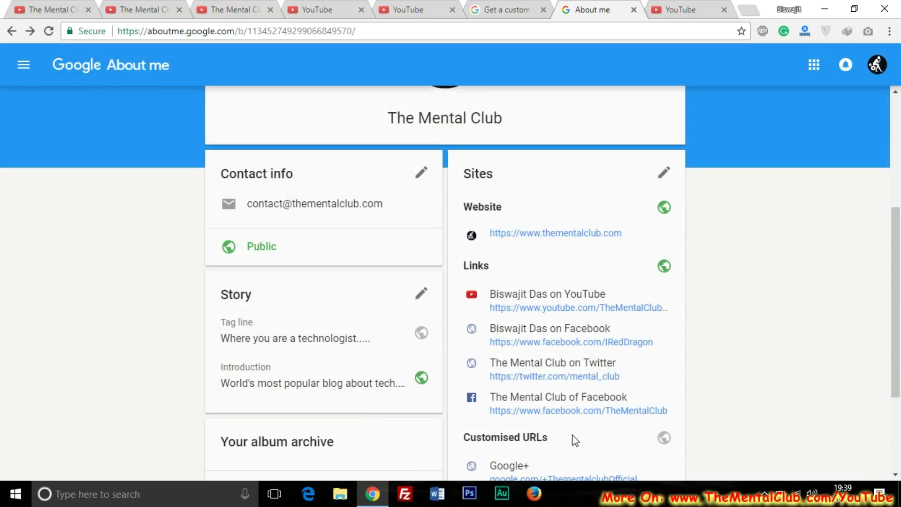
{"action": "left_click_drag", "start_coordinate": [896, 329], "coordinate": [899, 183]}
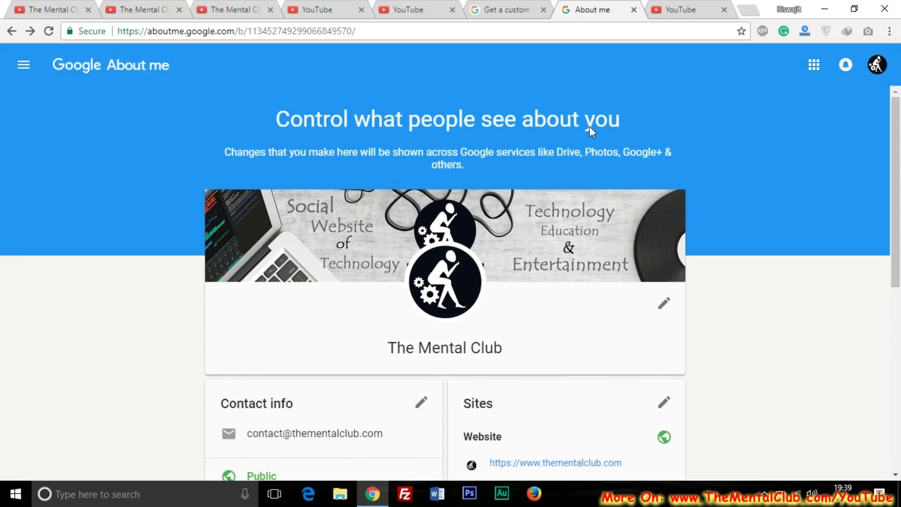
- Reload the Advanced settings page and follow the 'here' link to claim ThementalclubOfficial
{"action": "left_click", "coordinate": [409, 8]}
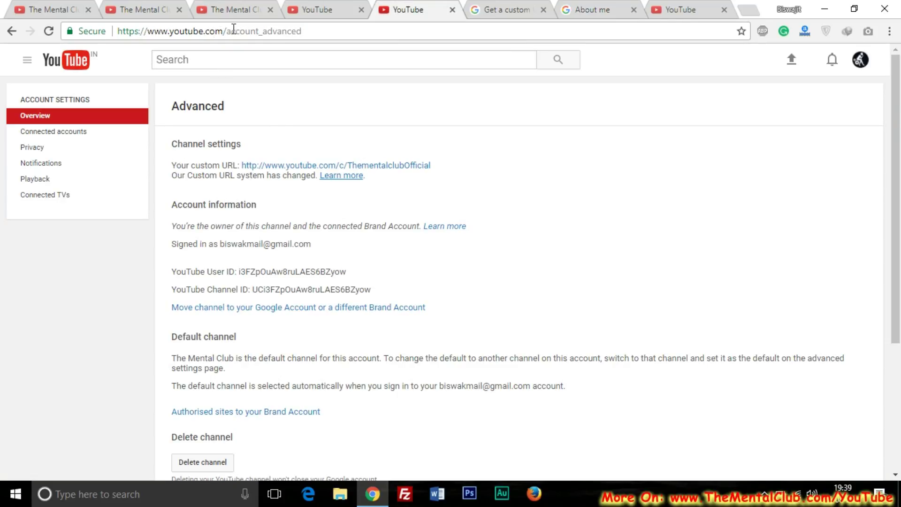
{"action": "left_click_drag", "start_coordinate": [233, 29], "coordinate": [303, 31]}
{"action": "left_click", "coordinate": [520, 197]}
{"action": "right_click", "coordinate": [504, 143]}
{"action": "left_click", "coordinate": [530, 183]}
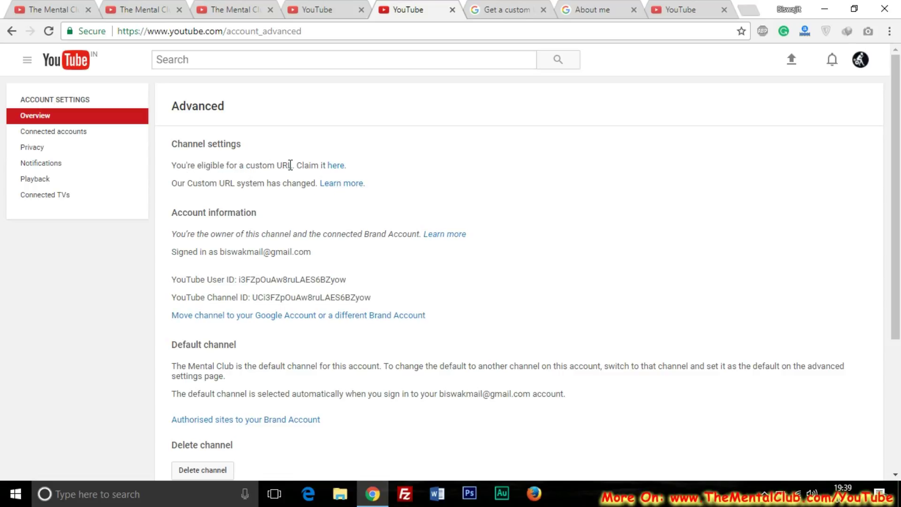
{"action": "left_click", "coordinate": [341, 167]}
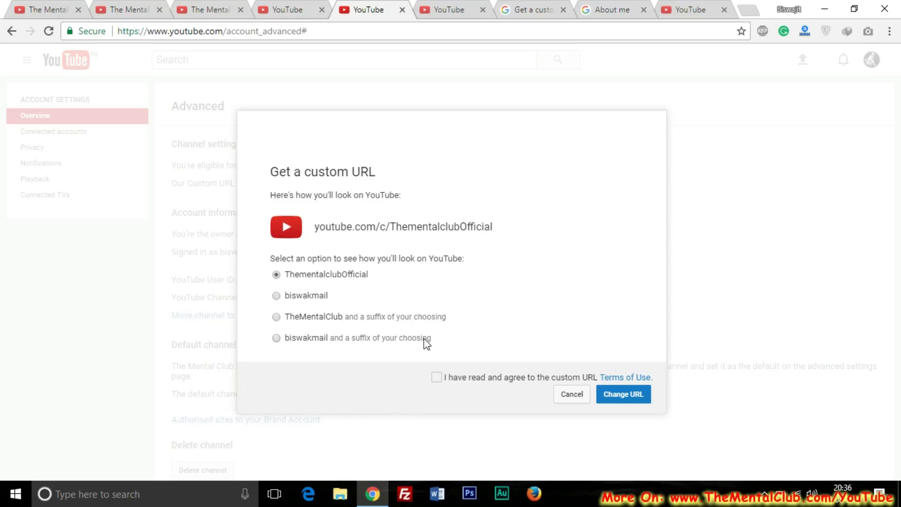
{"action": "left_click", "coordinate": [277, 297]}
{"action": "left_click", "coordinate": [276, 318]}
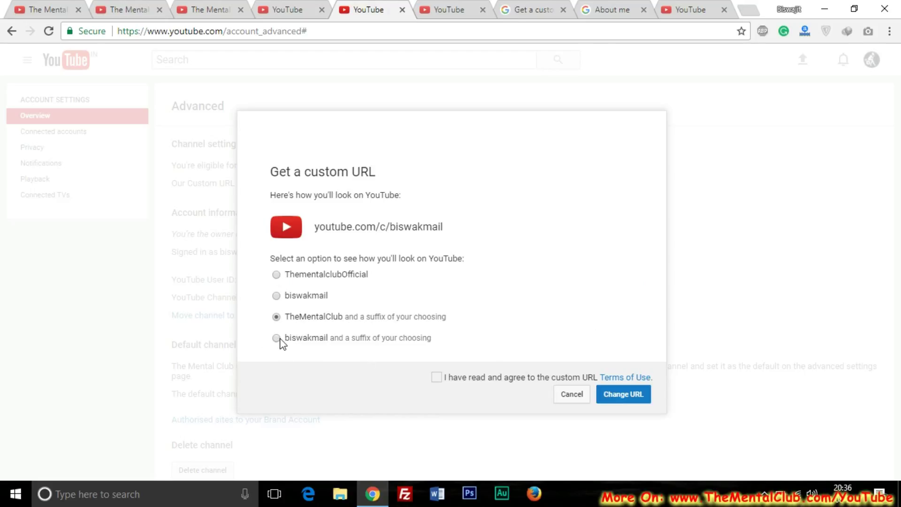
{"action": "left_click", "coordinate": [379, 319]}
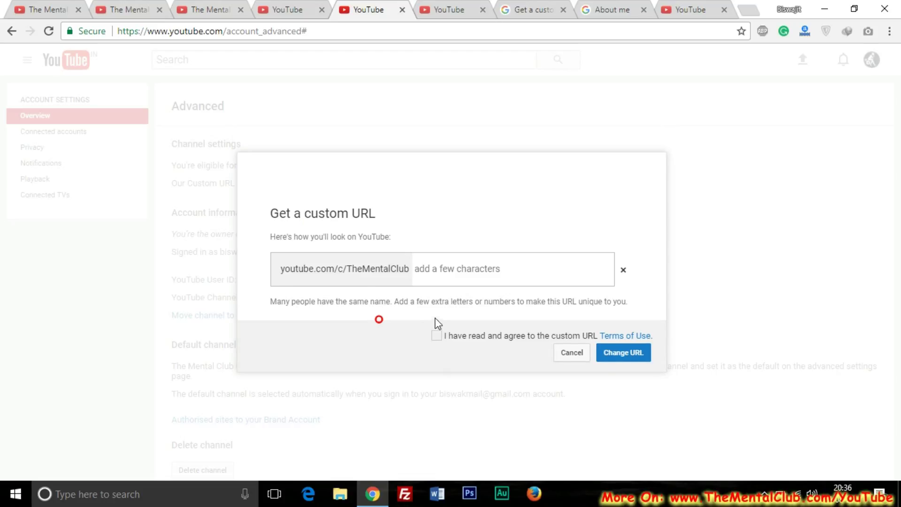
{"action": "left_click", "coordinate": [442, 272]}
{"action": "type", "text": "0"}
{"action": "type", "text": "fficial"}
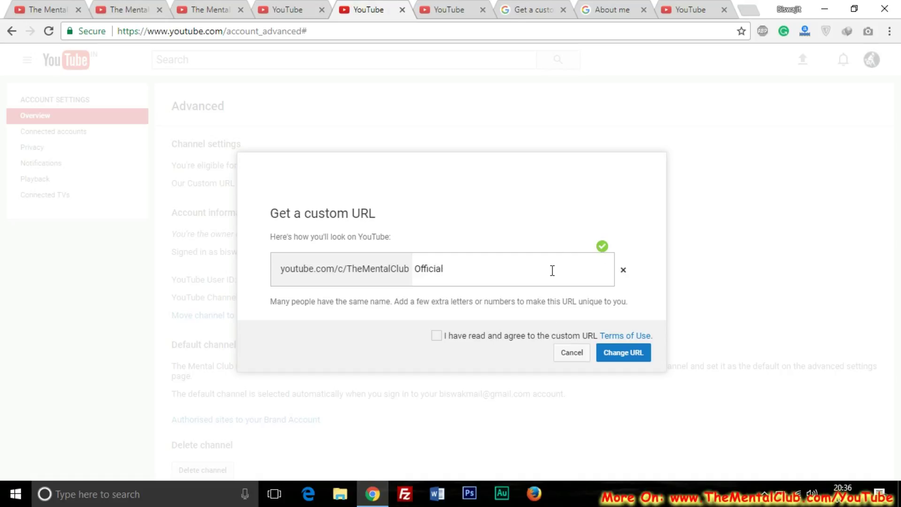
{"action": "left_click_drag", "start_coordinate": [502, 270], "coordinate": [403, 268]}
{"action": "key", "text": "BackSpace"}
{"action": "type", "text": ".com"}
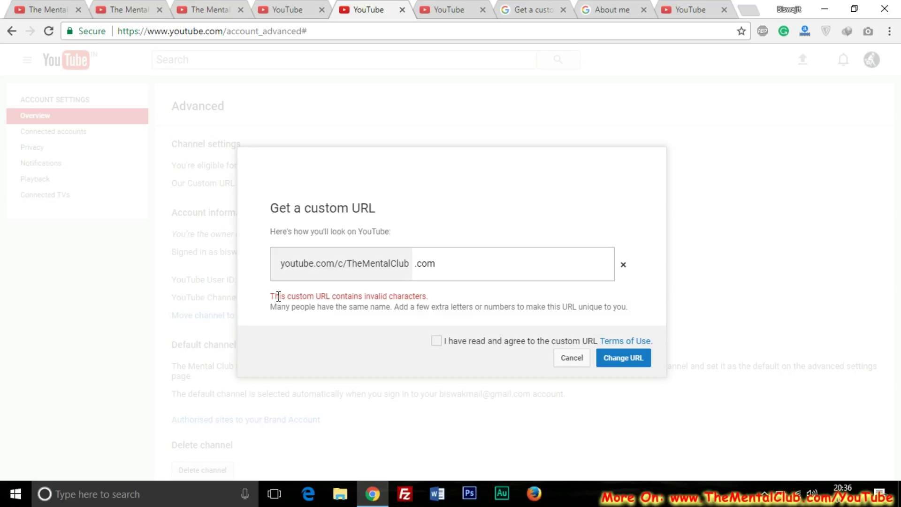
{"action": "left_click_drag", "start_coordinate": [366, 297], "coordinate": [421, 299]}
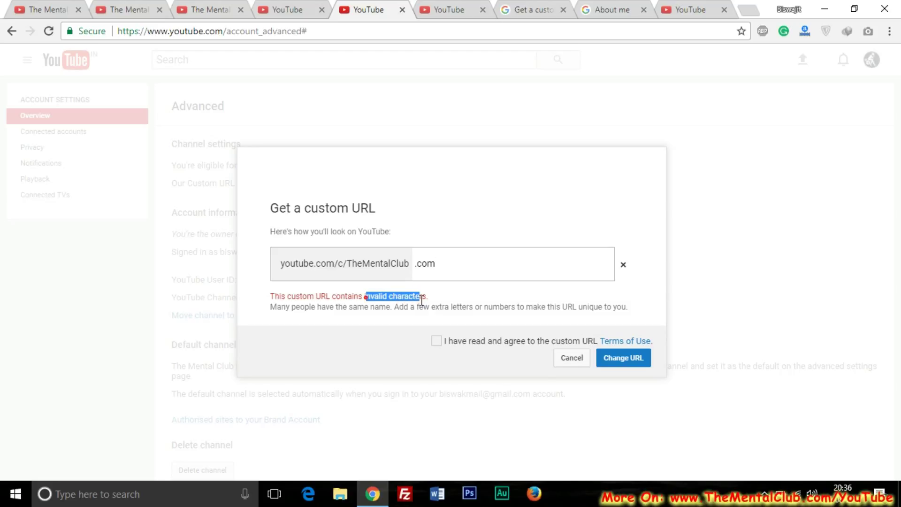
{"action": "left_click", "coordinate": [419, 267]}
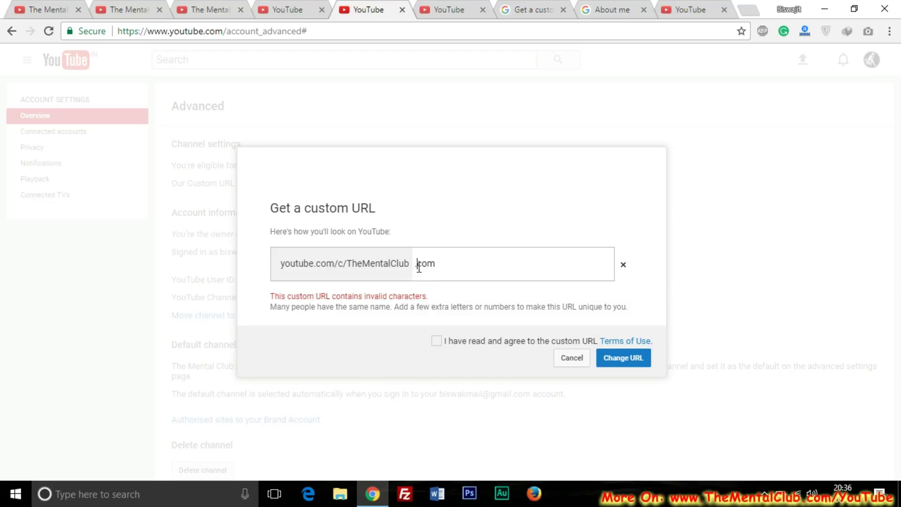
{"action": "key", "text": "BackSpace"}
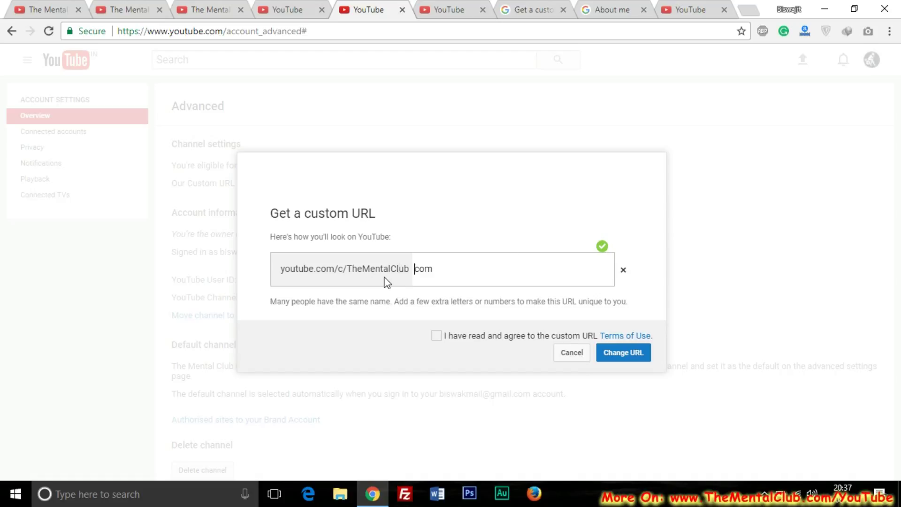
{"action": "double_click", "coordinate": [454, 272]}
{"action": "key", "text": "BackSpace"}
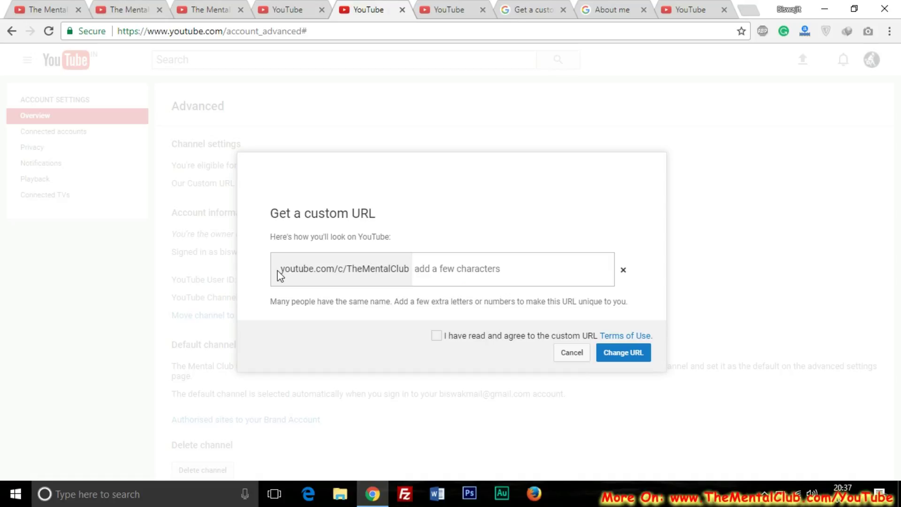
{"action": "left_click_drag", "start_coordinate": [281, 269], "coordinate": [409, 269]}
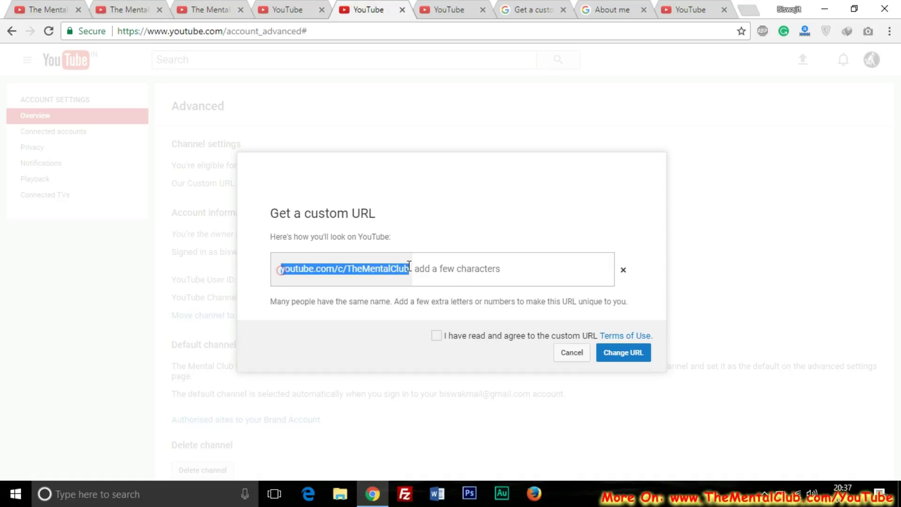
{"action": "left_click", "coordinate": [388, 301]}
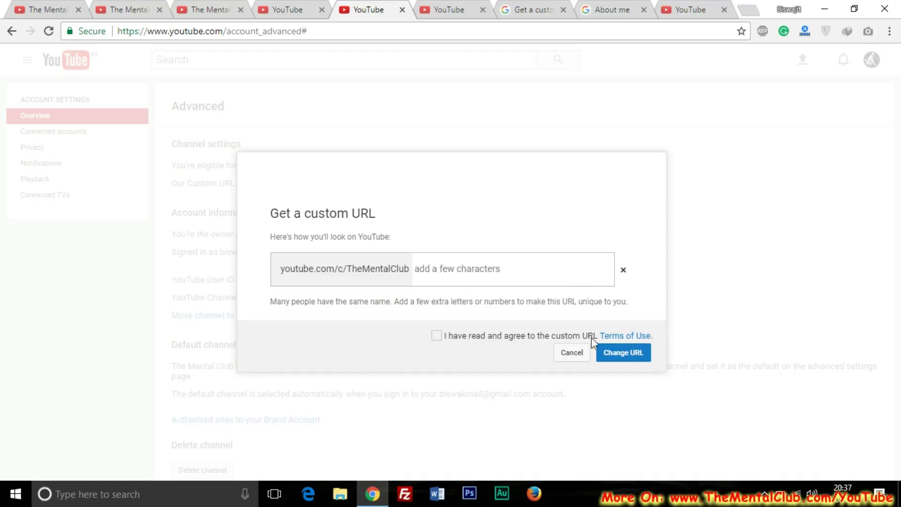
{"action": "left_click", "coordinate": [576, 353]}
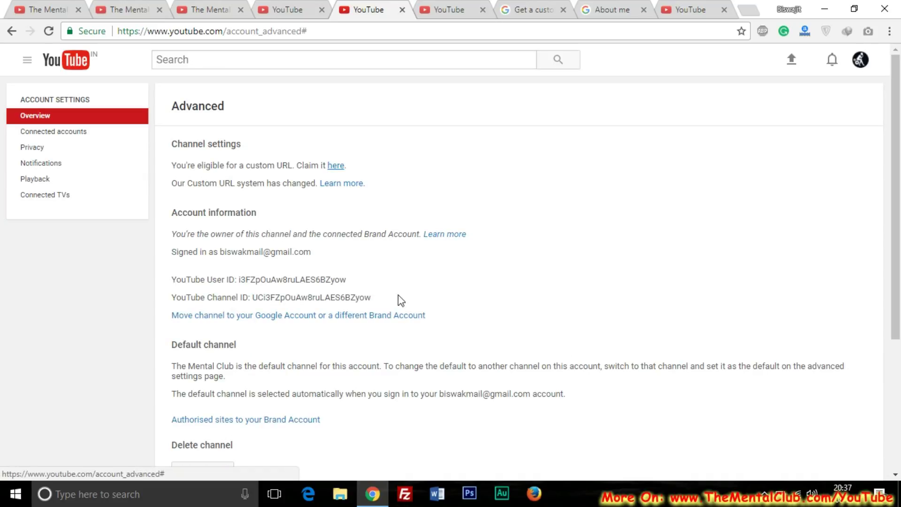
- Reopen the custom URL dialog, check the TheMentalClub and thementalclubofficial pages, then return to the help article
{"action": "left_click", "coordinate": [334, 166]}
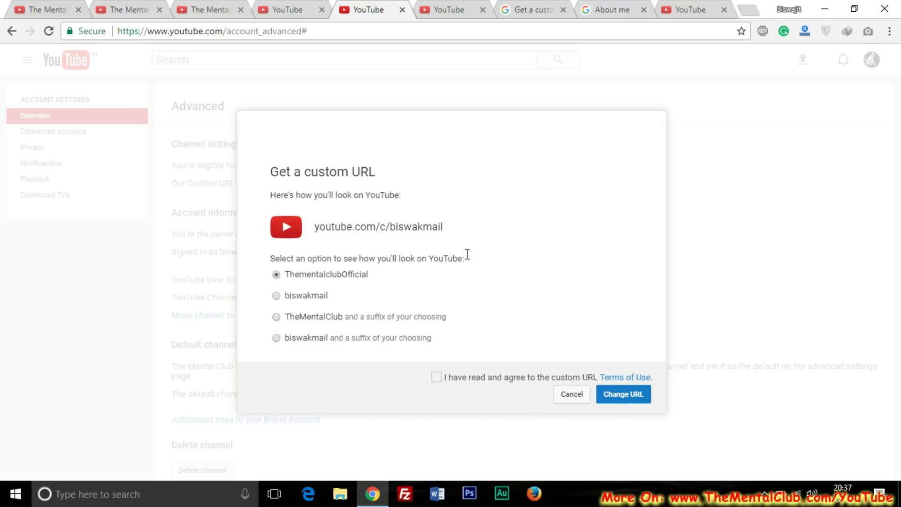
{"action": "left_click", "coordinate": [448, 11]}
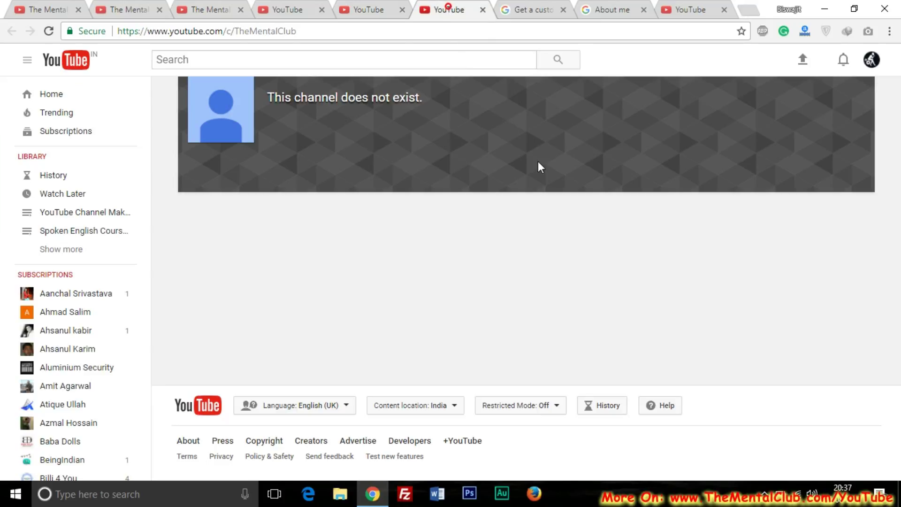
{"action": "left_click", "coordinate": [349, 10]}
{"action": "left_click", "coordinate": [280, 8]}
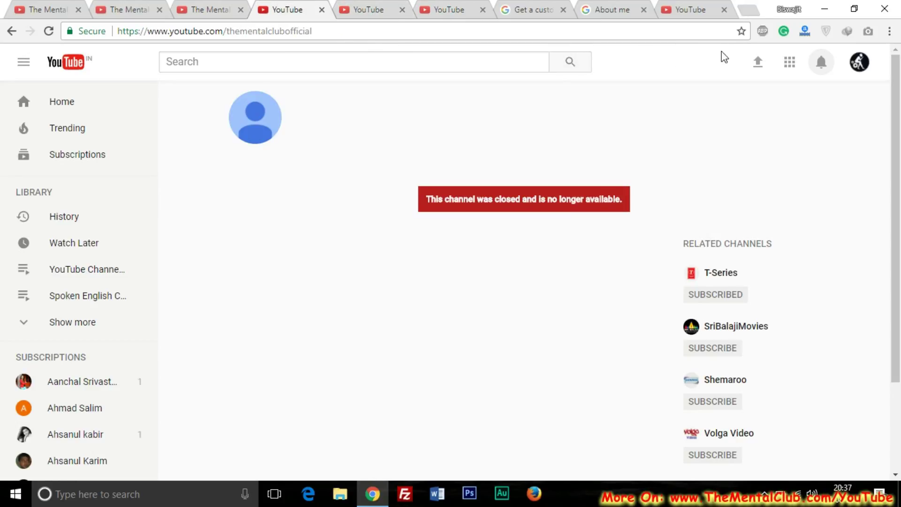
{"action": "left_click", "coordinate": [605, 10]}
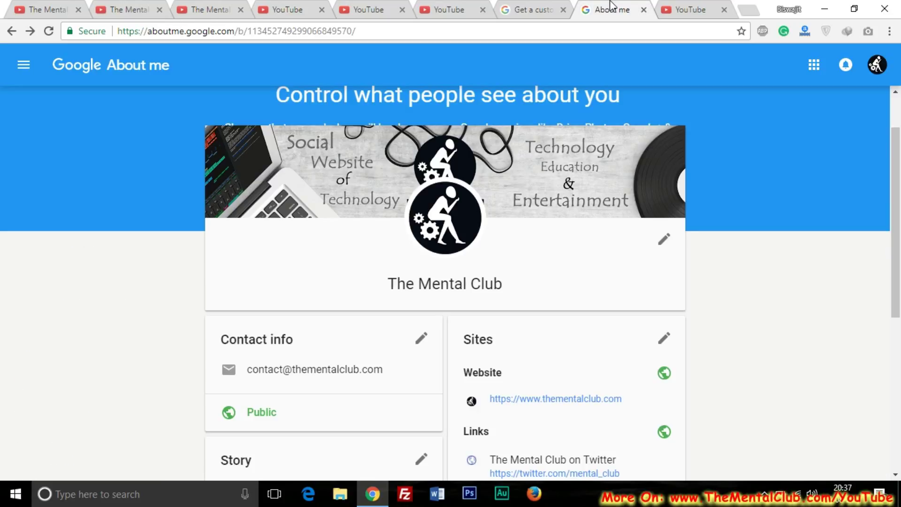
{"action": "left_click", "coordinate": [540, 9]}
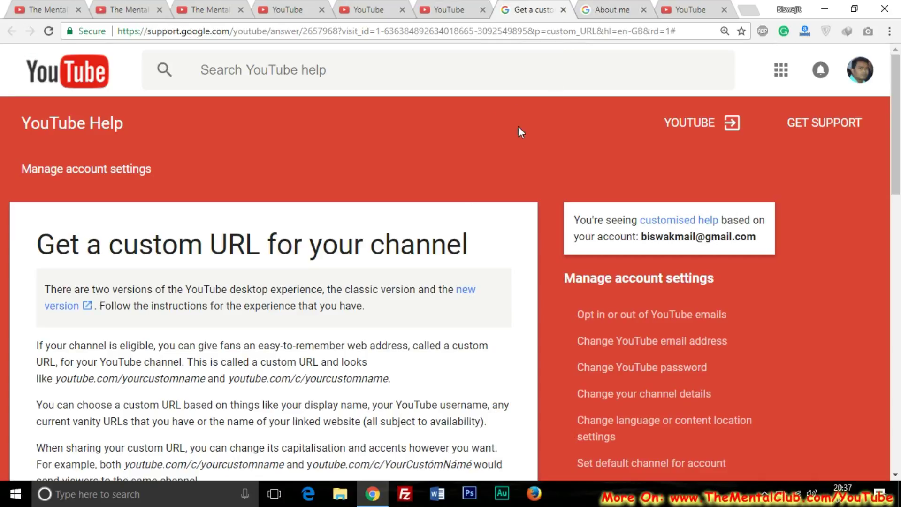
- Choose Get Support > Creator support > Channel & video features > Email support
{"action": "left_click", "coordinate": [801, 122]}
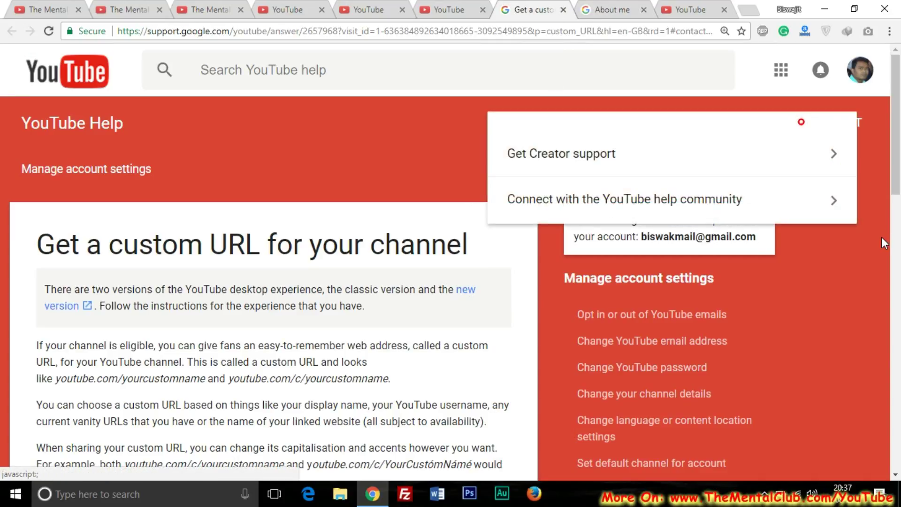
{"action": "left_click", "coordinate": [715, 165]}
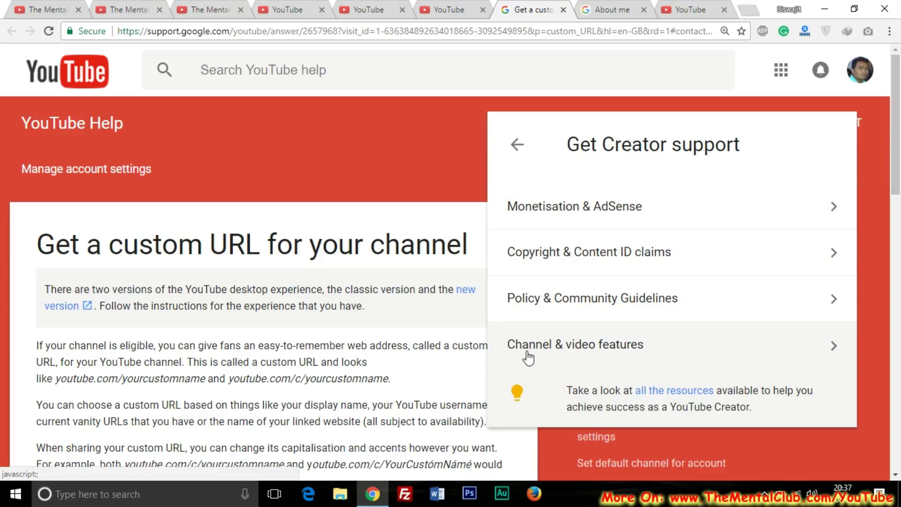
{"action": "left_click", "coordinate": [714, 346]}
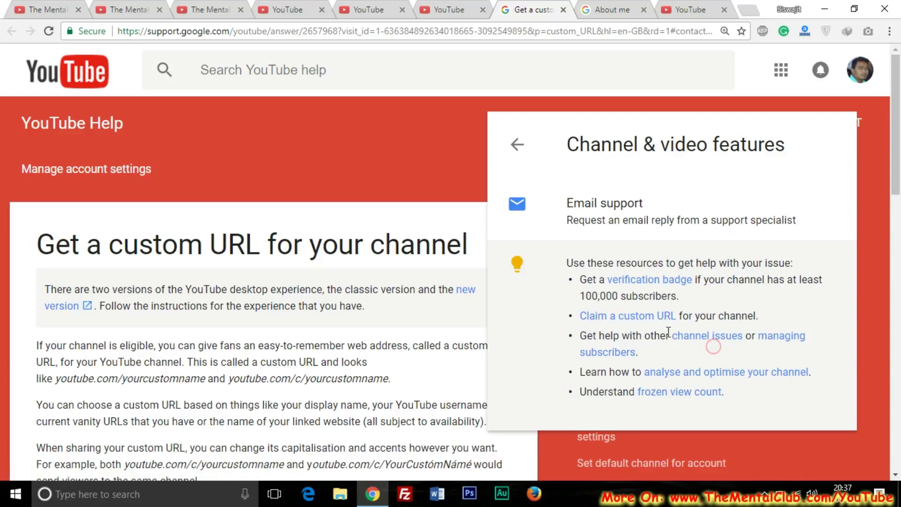
{"action": "left_click", "coordinate": [617, 208]}
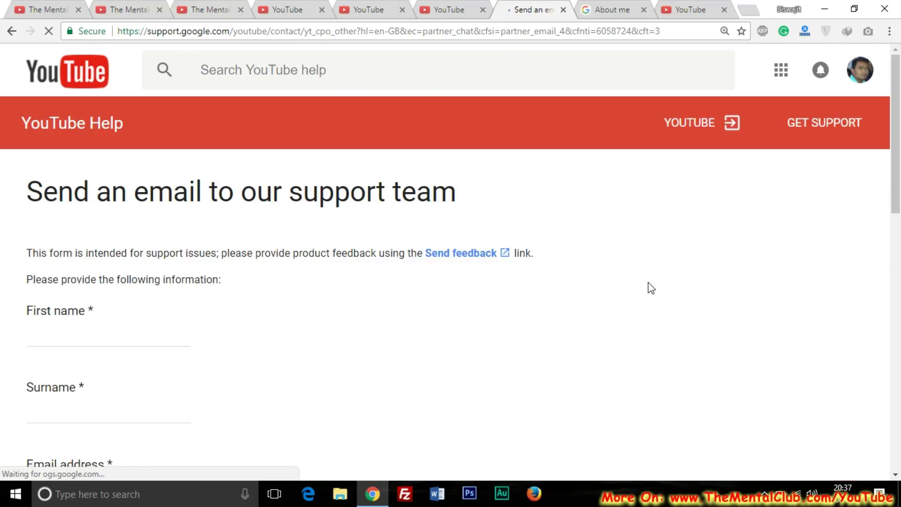
{"action": "left_click_drag", "start_coordinate": [898, 163], "coordinate": [894, 241]}
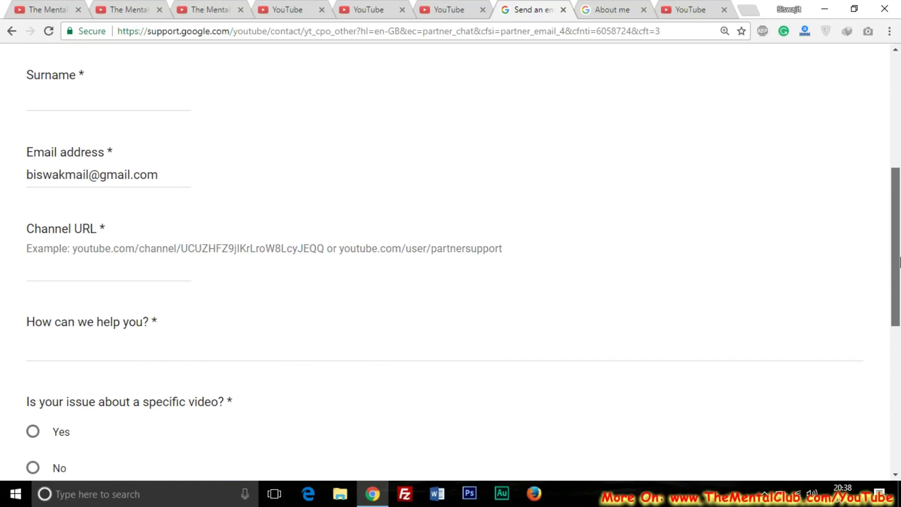
{"action": "left_click", "coordinate": [46, 347]}
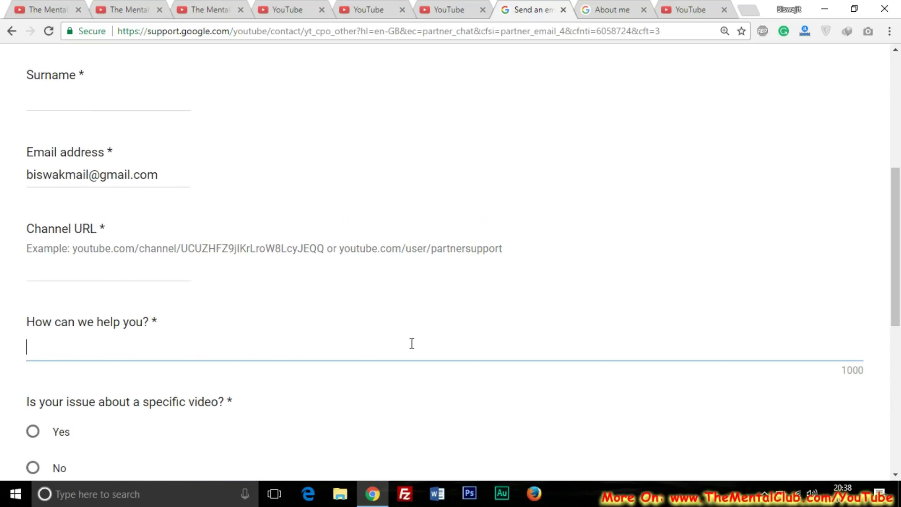
{"action": "left_click_drag", "start_coordinate": [896, 249], "coordinate": [895, 380]}
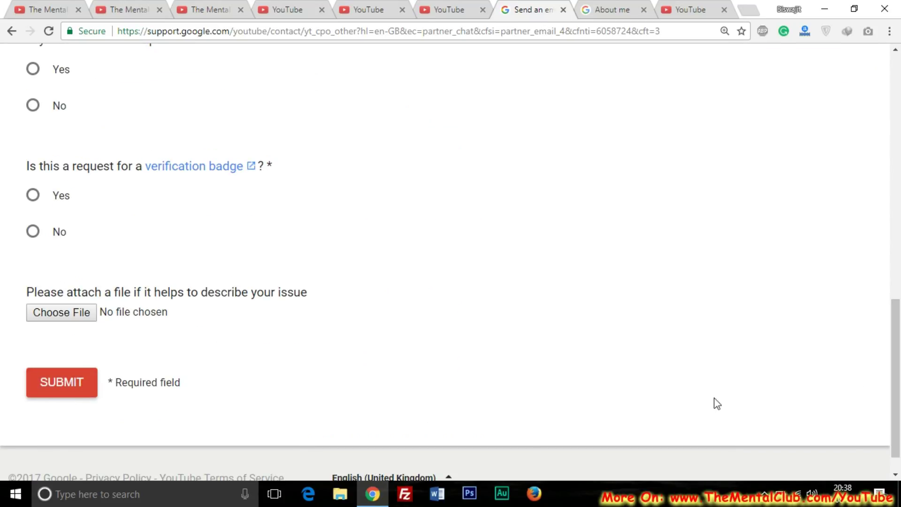
{"action": "left_click_drag", "start_coordinate": [897, 371], "coordinate": [900, 249]}
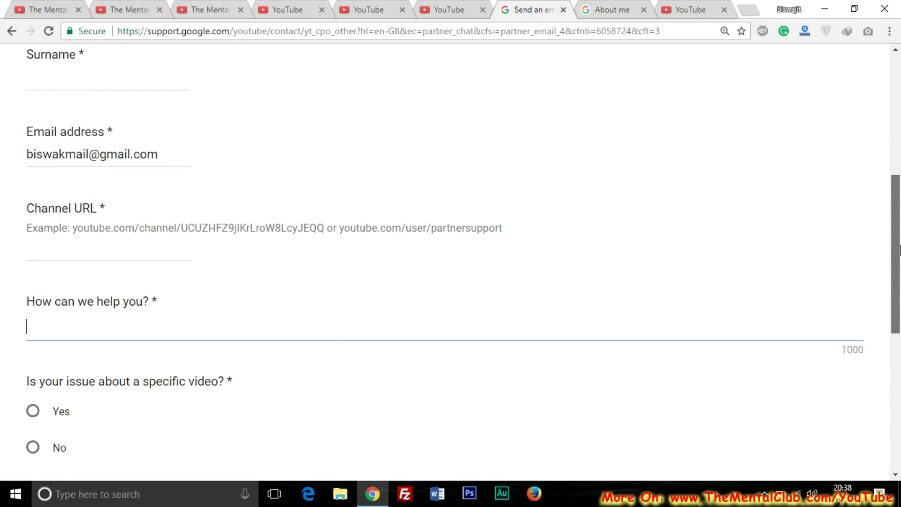
{"action": "left_click_drag", "start_coordinate": [900, 249], "coordinate": [900, 129]}
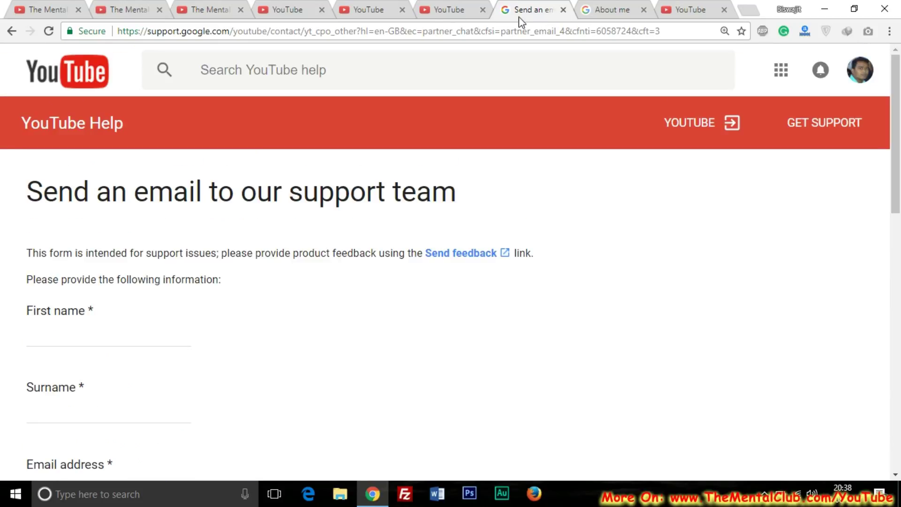
- Recheck the 'channel does not exist' TheMentalClub page, then go to the Gmail support thread
{"action": "left_click", "coordinate": [454, 7]}
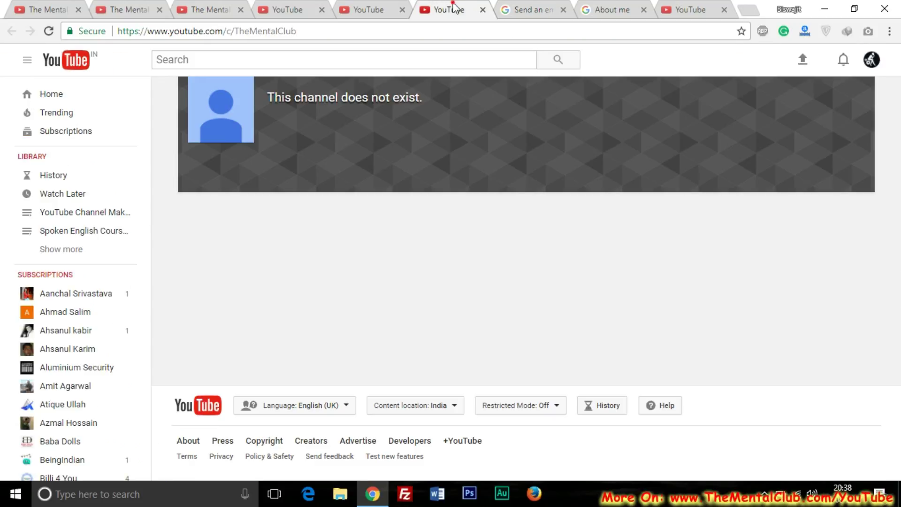
{"action": "left_click", "coordinate": [380, 7]}
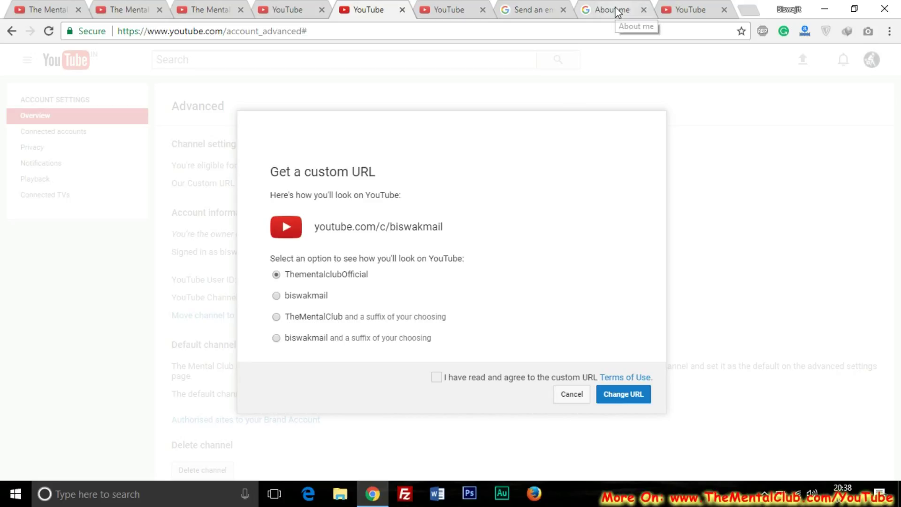
{"action": "left_click", "coordinate": [690, 11]}
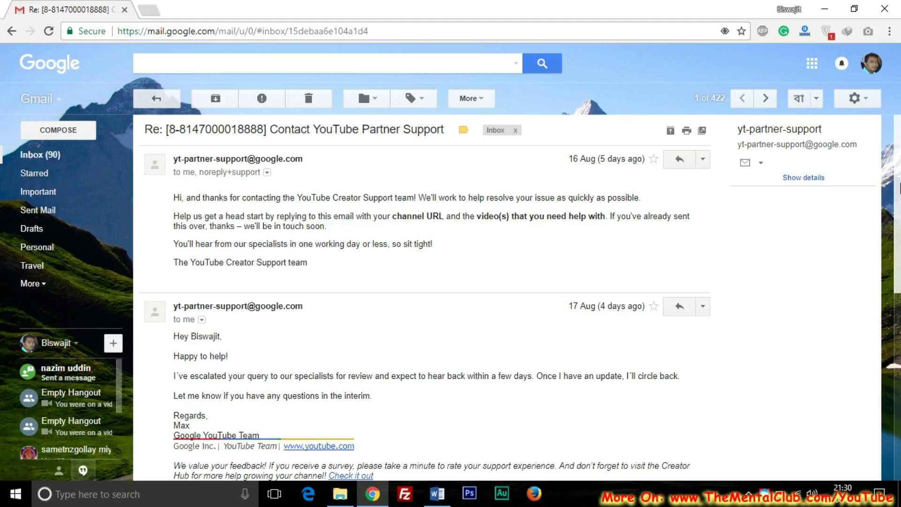
- Read through the opening messages of the YouTube support email thread
{"action": "left_click_drag", "start_coordinate": [200, 200], "coordinate": [295, 197]}
{"action": "left_click", "coordinate": [276, 217]}
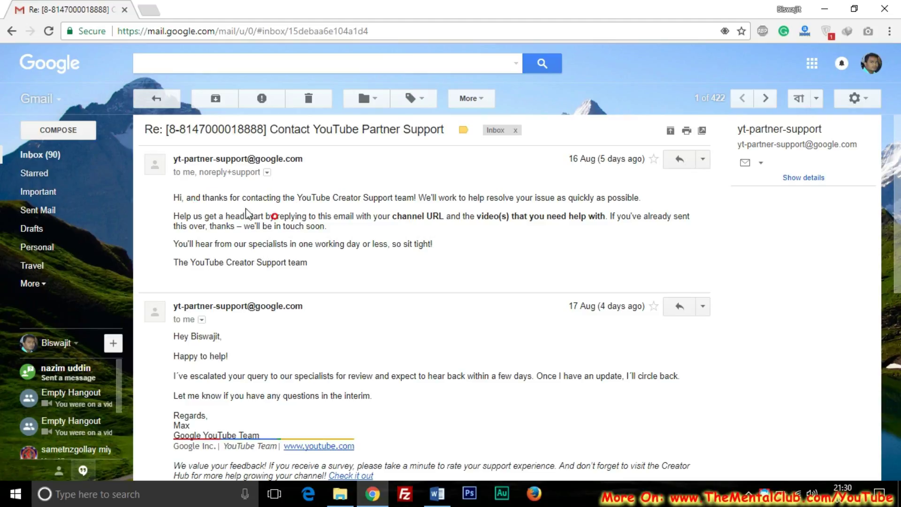
{"action": "left_click_drag", "start_coordinate": [202, 197], "coordinate": [281, 199]}
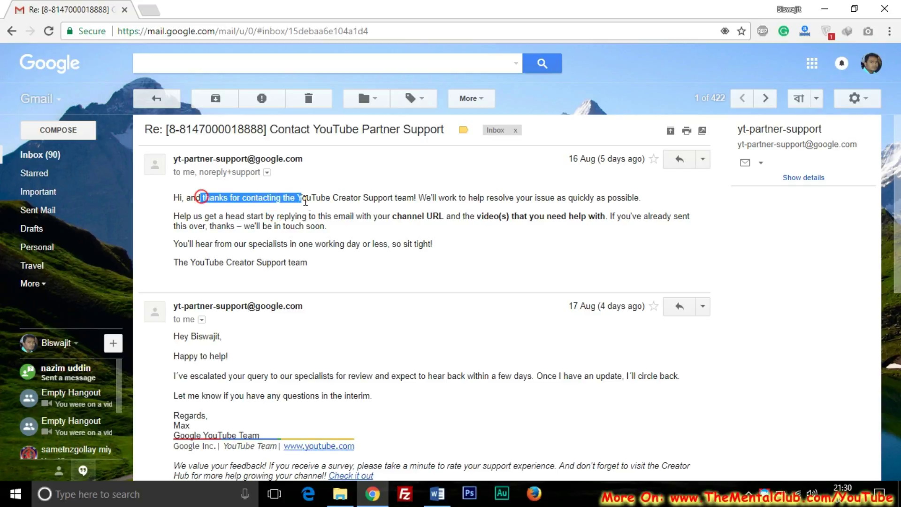
{"action": "left_click", "coordinate": [318, 214]}
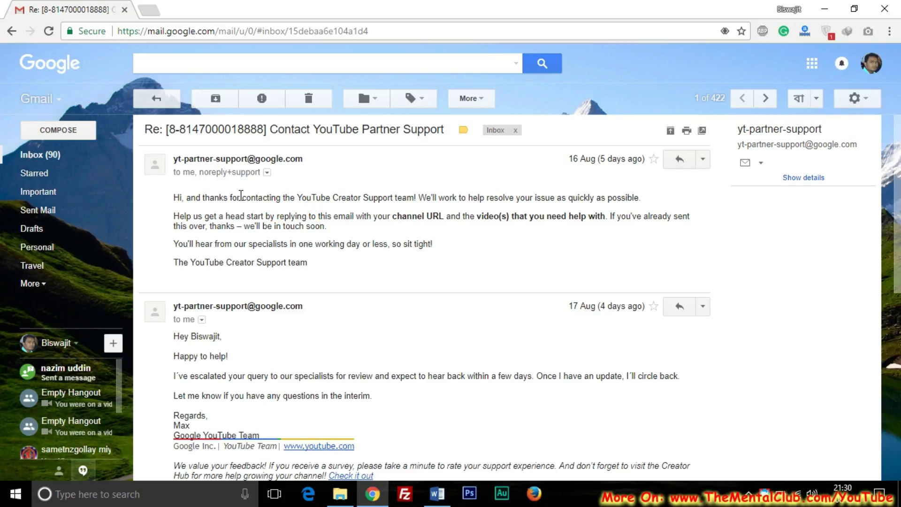
{"action": "left_click_drag", "start_coordinate": [237, 197], "coordinate": [330, 198]}
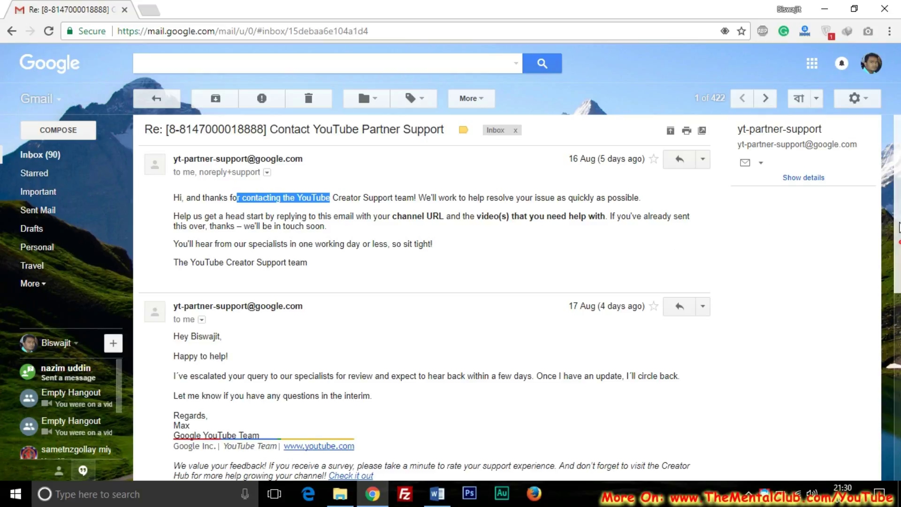
{"action": "left_click", "coordinate": [396, 215]}
{"action": "scroll", "coordinate": [396, 215], "scroll_direction": "down", "scroll_amount": 3}
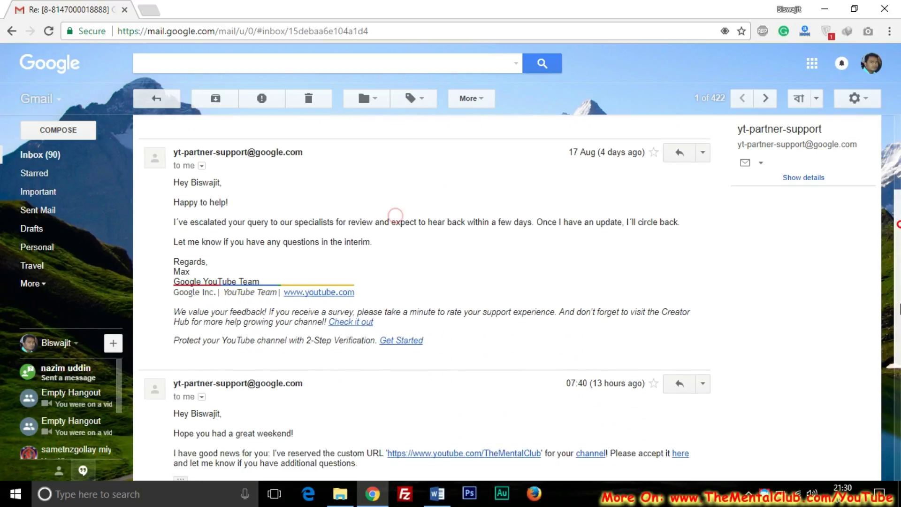
{"action": "scroll", "coordinate": [396, 215], "scroll_direction": "up", "scroll_amount": 3}
{"action": "scroll", "coordinate": [897, 313], "scroll_direction": "down", "scroll_amount": 4}
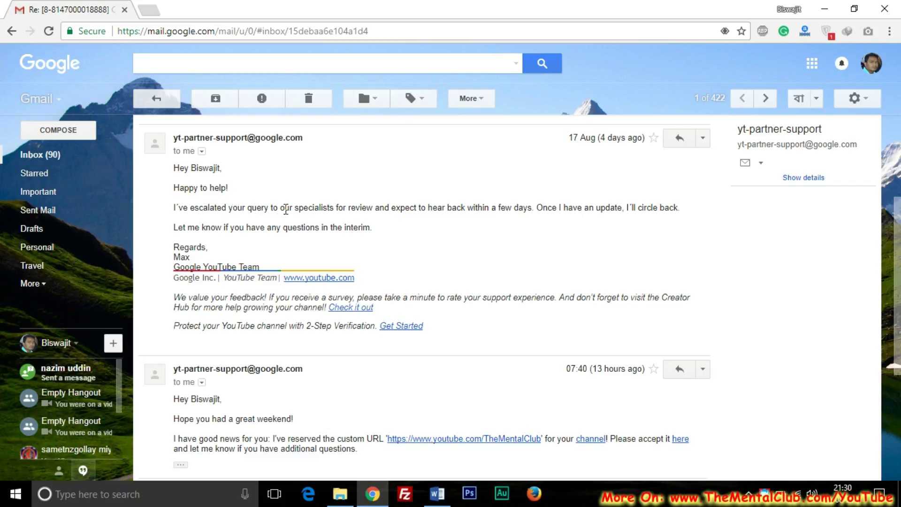
- Read on to the latest reply reserving youtube.com/TheMentalClub and open its 'here' link
{"action": "left_click_drag", "start_coordinate": [297, 209], "coordinate": [173, 208]}
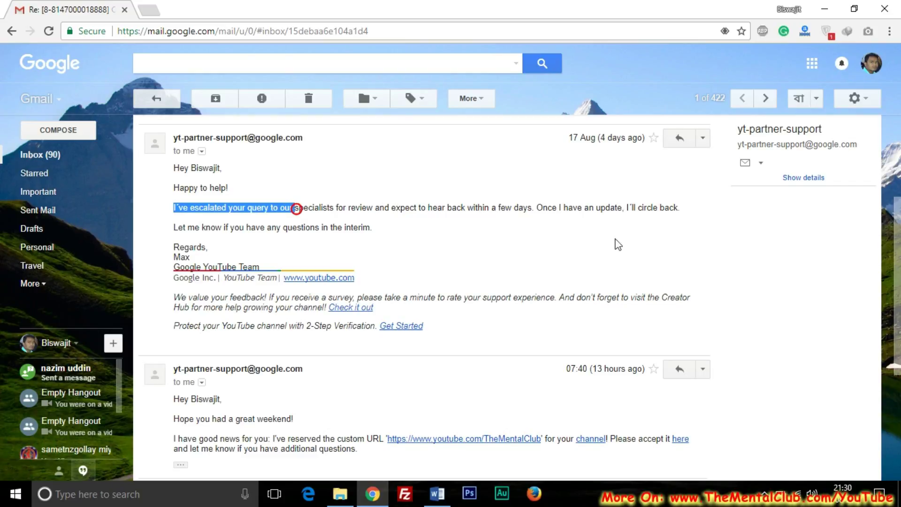
{"action": "scroll", "coordinate": [899, 285], "scroll_direction": "up", "scroll_amount": 1}
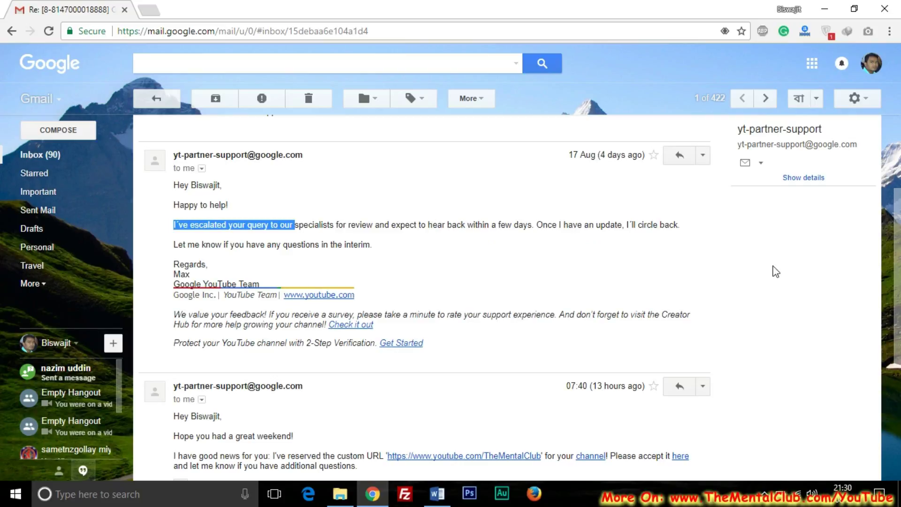
{"action": "scroll", "coordinate": [898, 249], "scroll_direction": "down", "scroll_amount": 1}
{"action": "scroll", "coordinate": [898, 249], "scroll_direction": "down", "scroll_amount": 3}
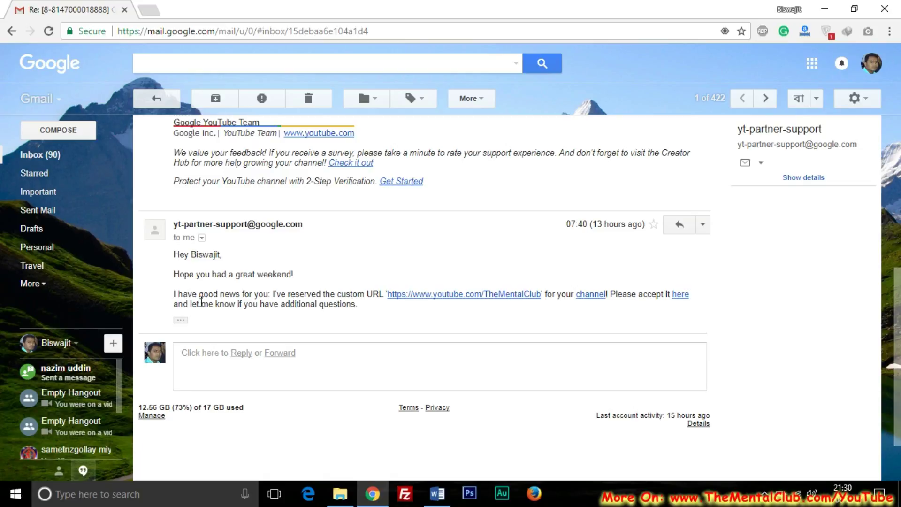
{"action": "left_click_drag", "start_coordinate": [181, 294], "coordinate": [268, 295]}
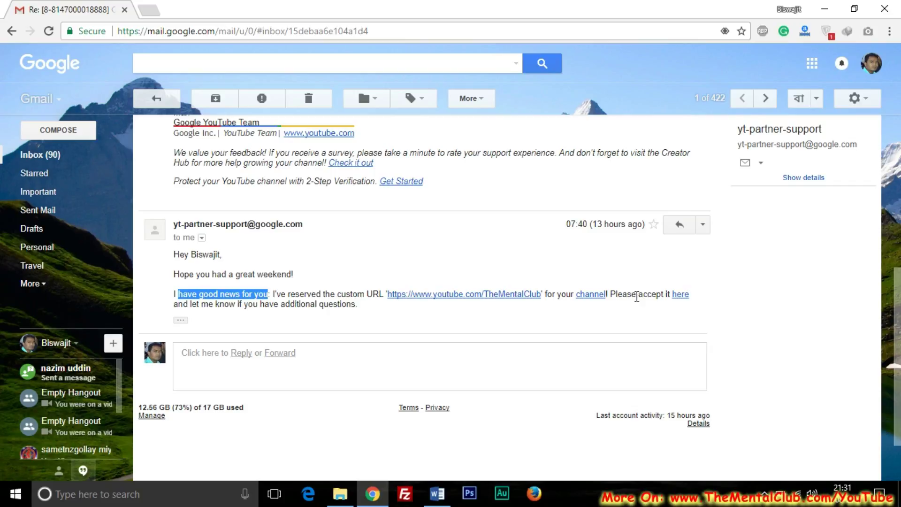
{"action": "left_click", "coordinate": [682, 295]}
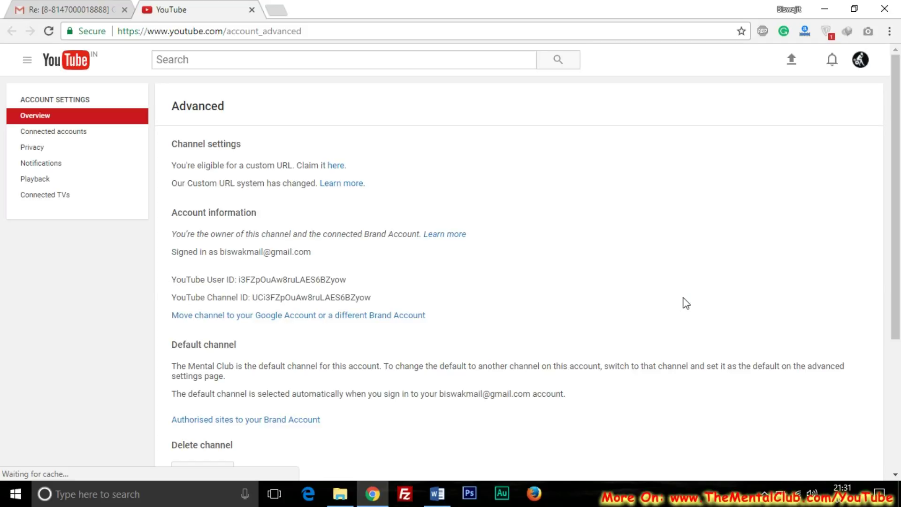
- Claim the eligible custom URL TheMentalClub and agree to the custom URL Terms of Use
{"action": "left_click", "coordinate": [341, 166]}
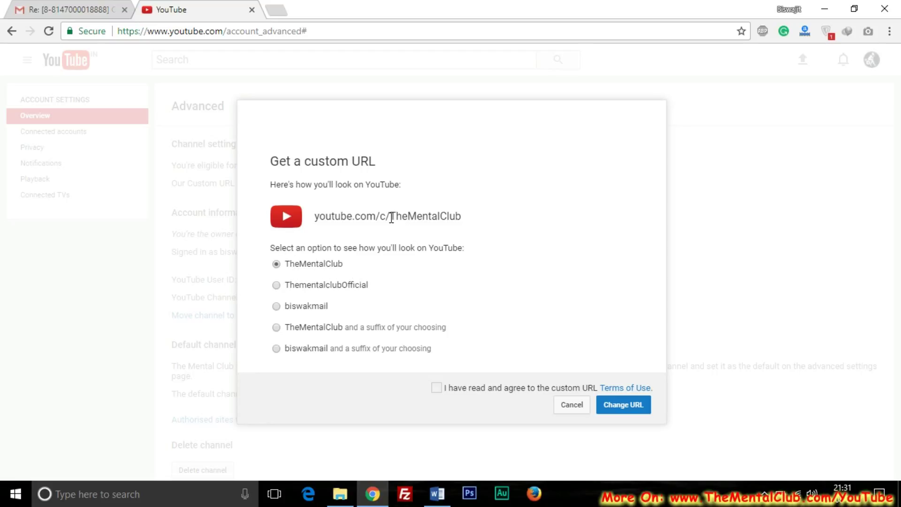
{"action": "left_click_drag", "start_coordinate": [389, 217], "coordinate": [467, 229]}
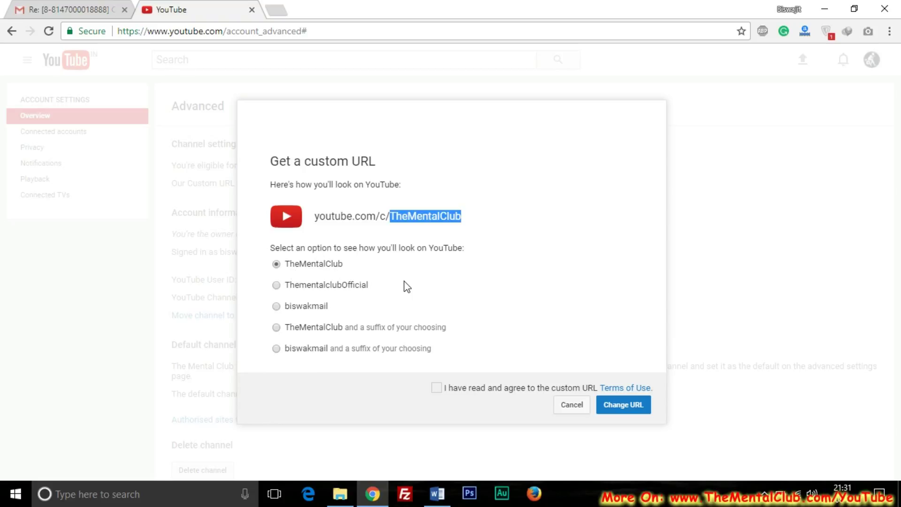
{"action": "left_click", "coordinate": [340, 245]}
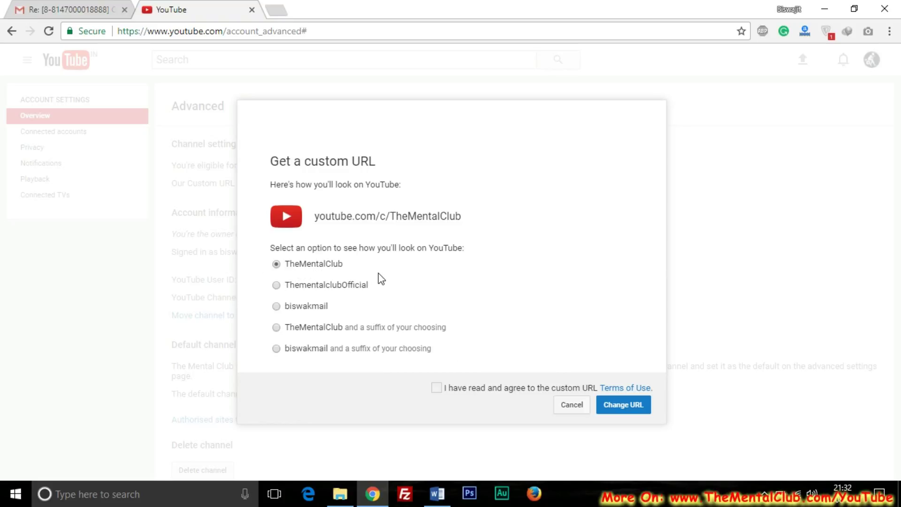
{"action": "left_click", "coordinate": [436, 390]}
- Confirm youtube.com/c/TheMentalClub as the permanent custom URL and select the new channel address
{"action": "left_click", "coordinate": [632, 409]}
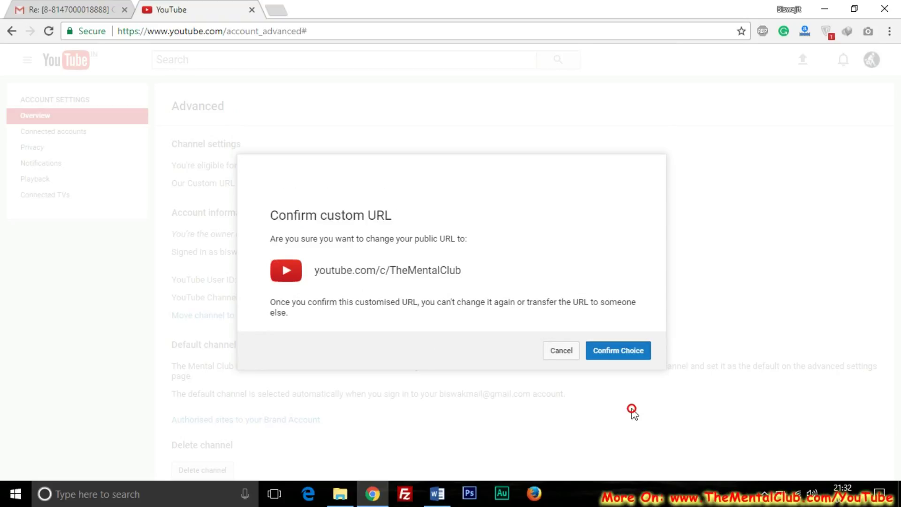
{"action": "left_click", "coordinate": [636, 352]}
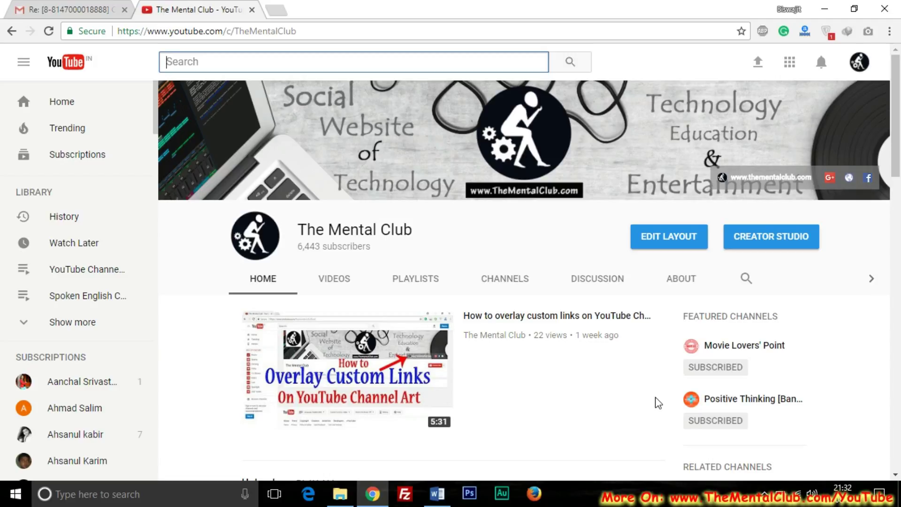
{"action": "left_click_drag", "start_coordinate": [155, 31], "coordinate": [296, 40]}
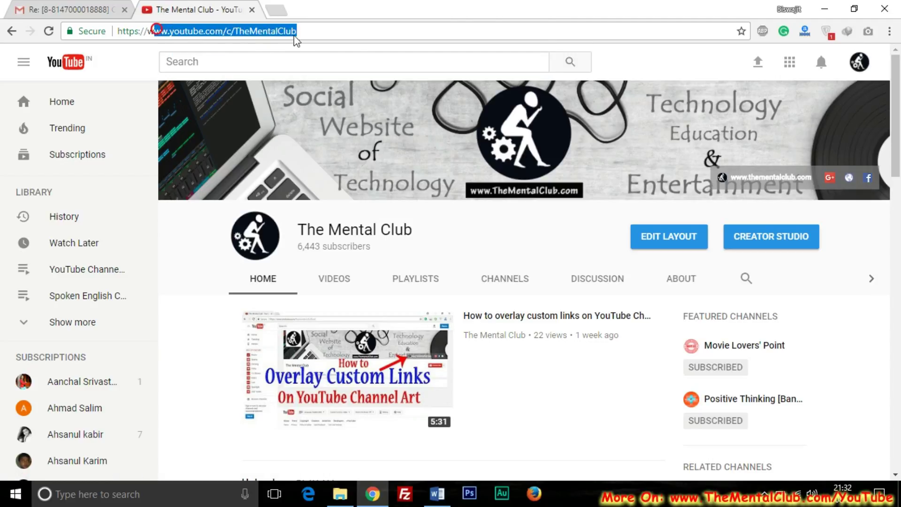
{"action": "left_click", "coordinate": [329, 8]}
{"action": "left_click", "coordinate": [889, 31]}
- Load youtube.com/thementalclub in a new incognito window to check it opens The Mental Club
{"action": "left_click", "coordinate": [846, 64]}
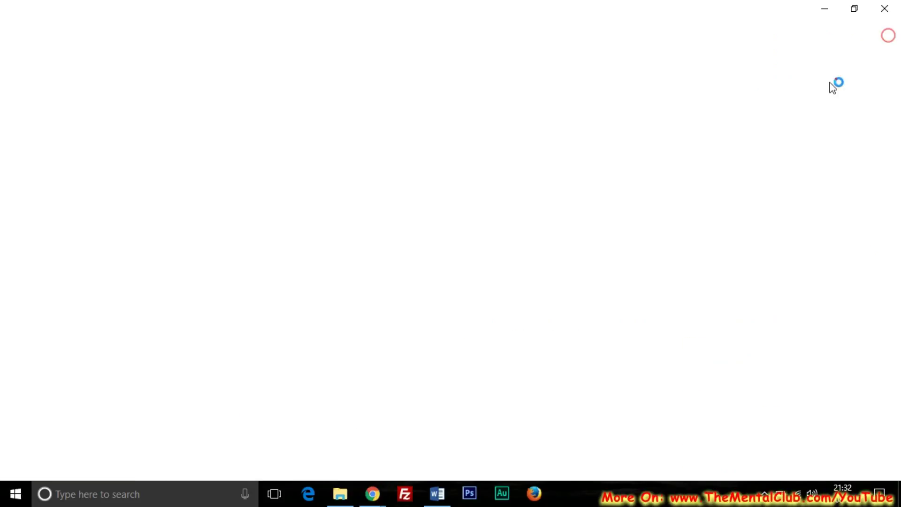
{"action": "left_click", "coordinate": [327, 25]}
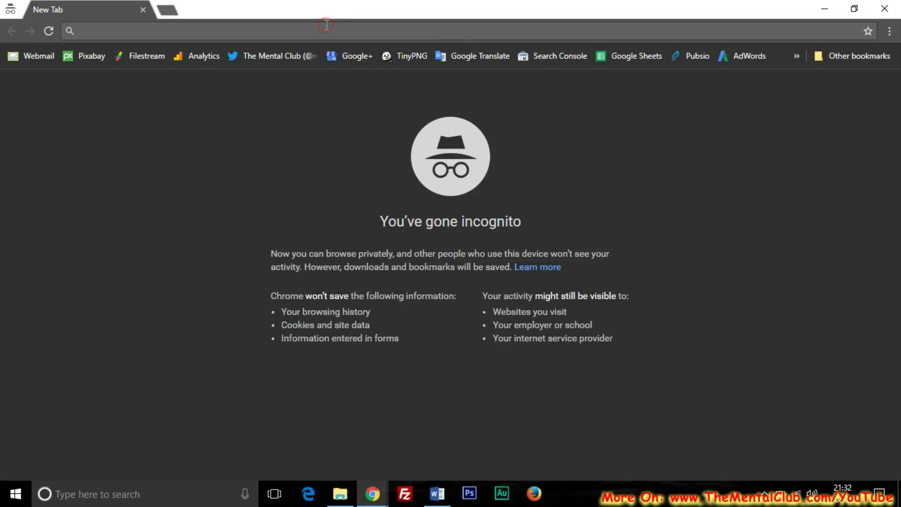
{"action": "type", "text": "youtube.com"}
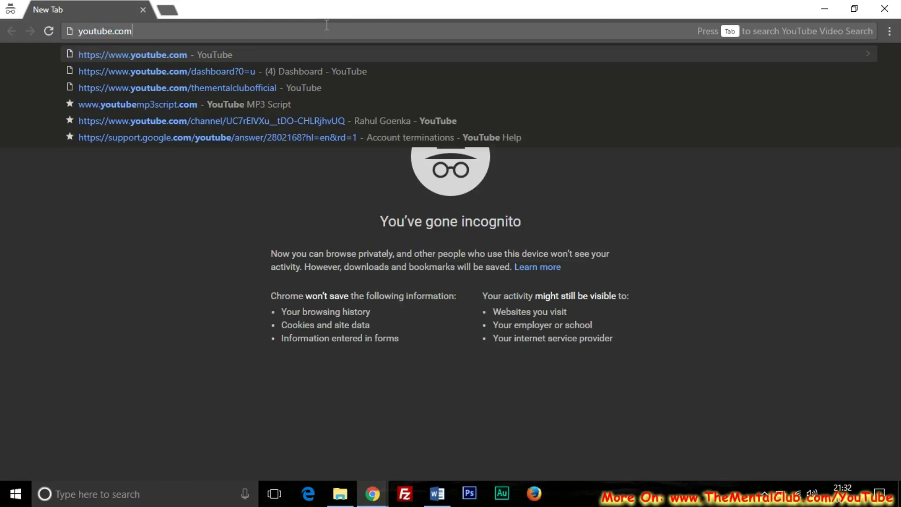
{"action": "type", "text": "/thementalclub"}
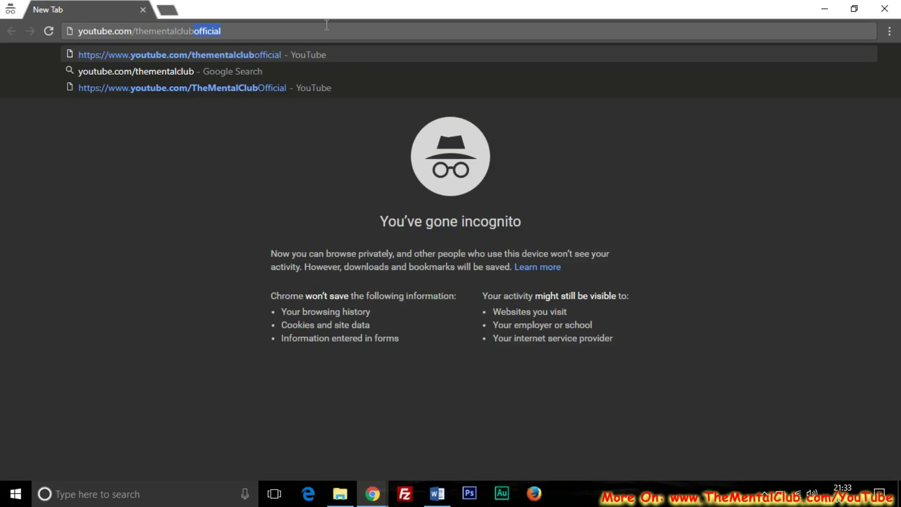
{"action": "key", "text": "Delete"}
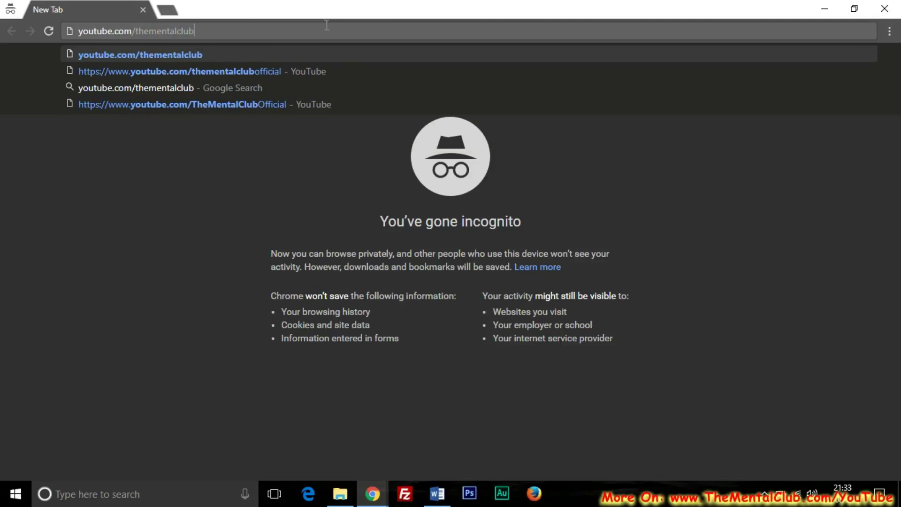
{"action": "key", "text": "Return"}
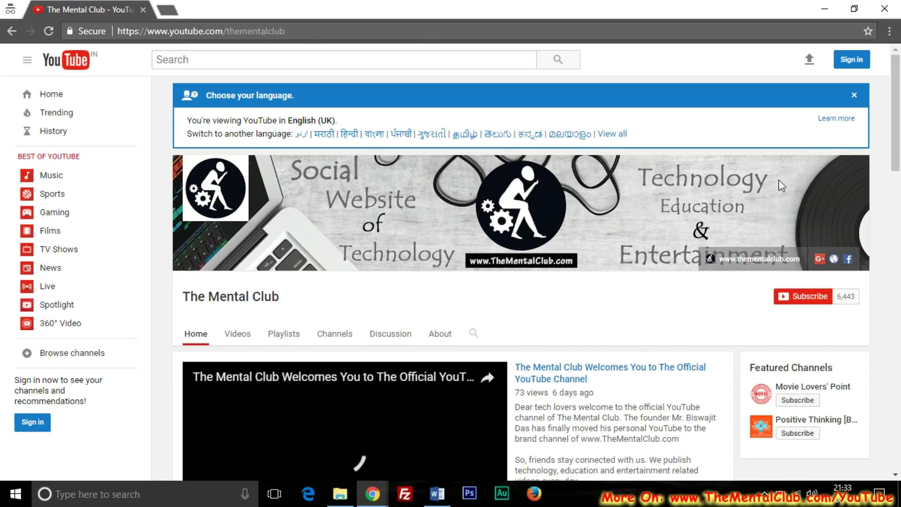
{"action": "left_click_drag", "start_coordinate": [899, 137], "coordinate": [899, 188]}
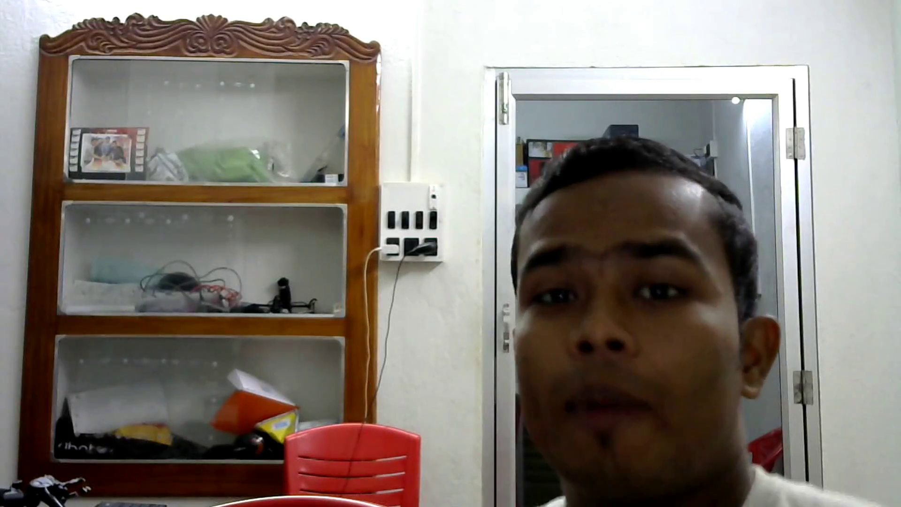